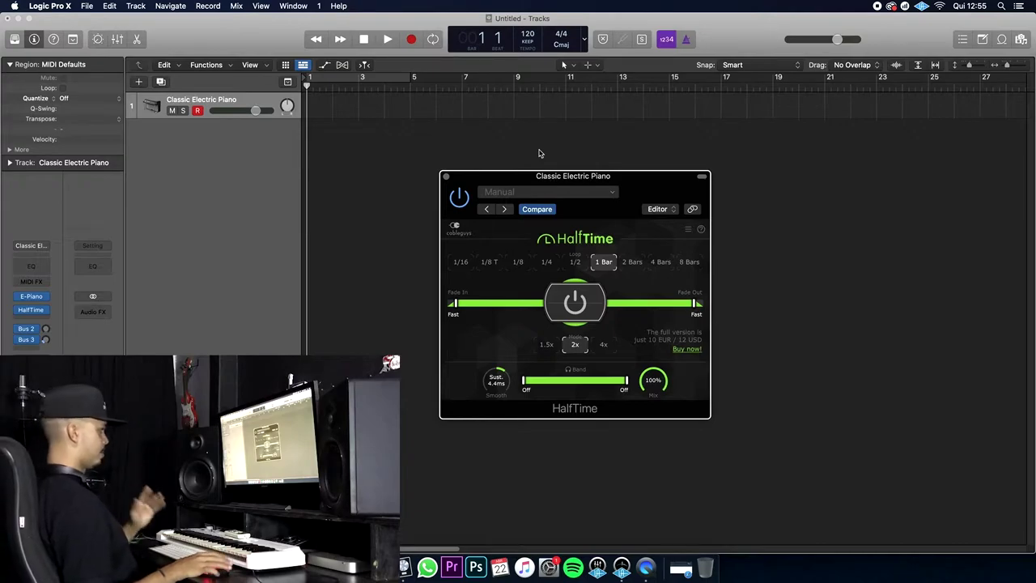
Reopen the HalfTime plug-in on the Classic Electric Piano track, run its demo to view the interface, and close its window
left_click(447, 177)
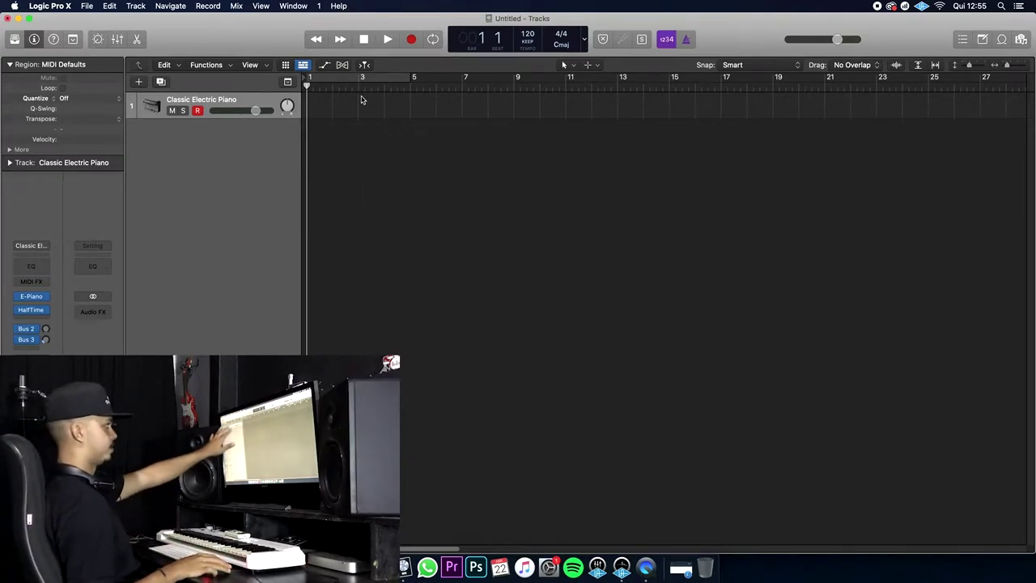
left_click(26, 312)
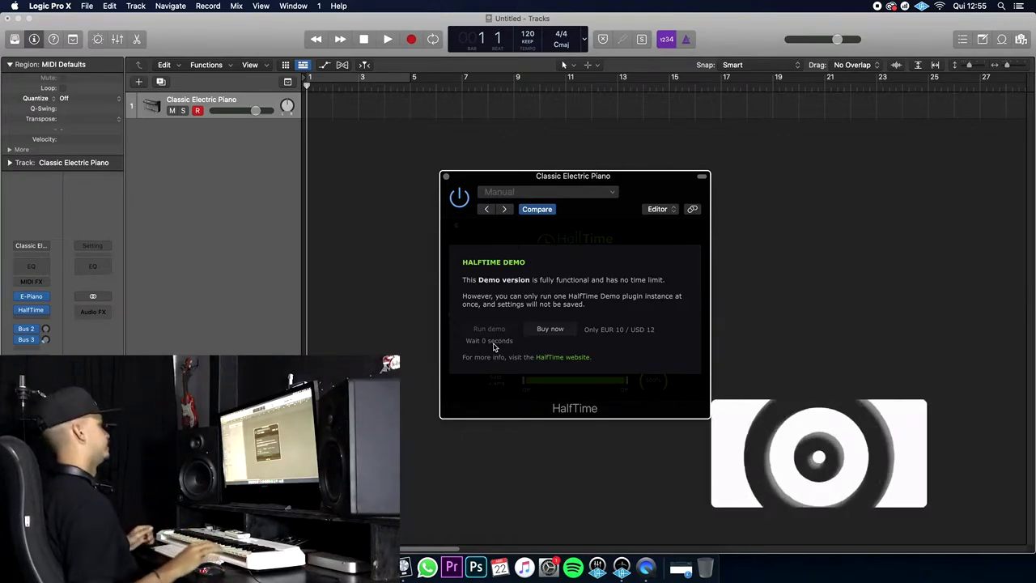
left_click(490, 331)
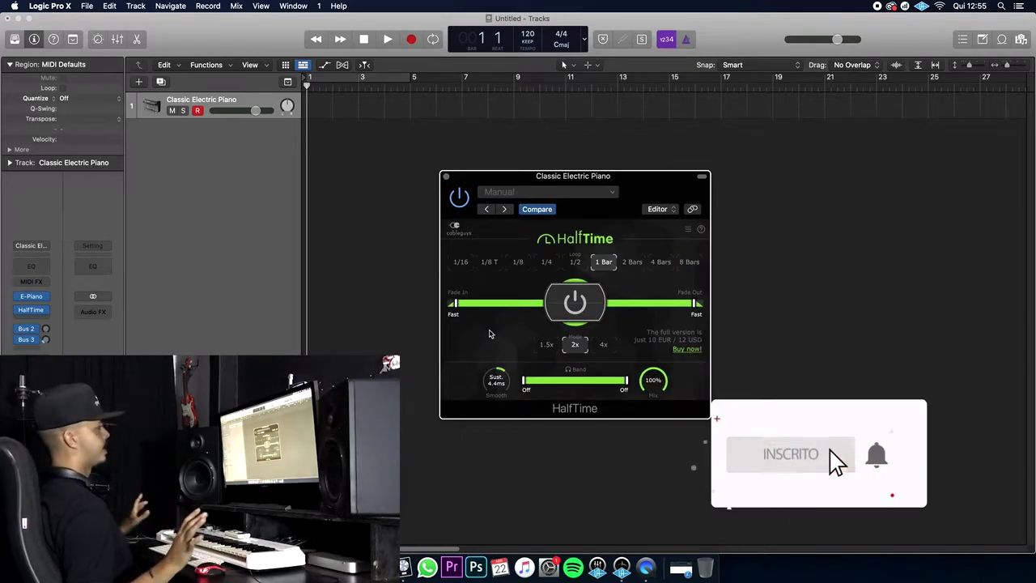
left_click(446, 177)
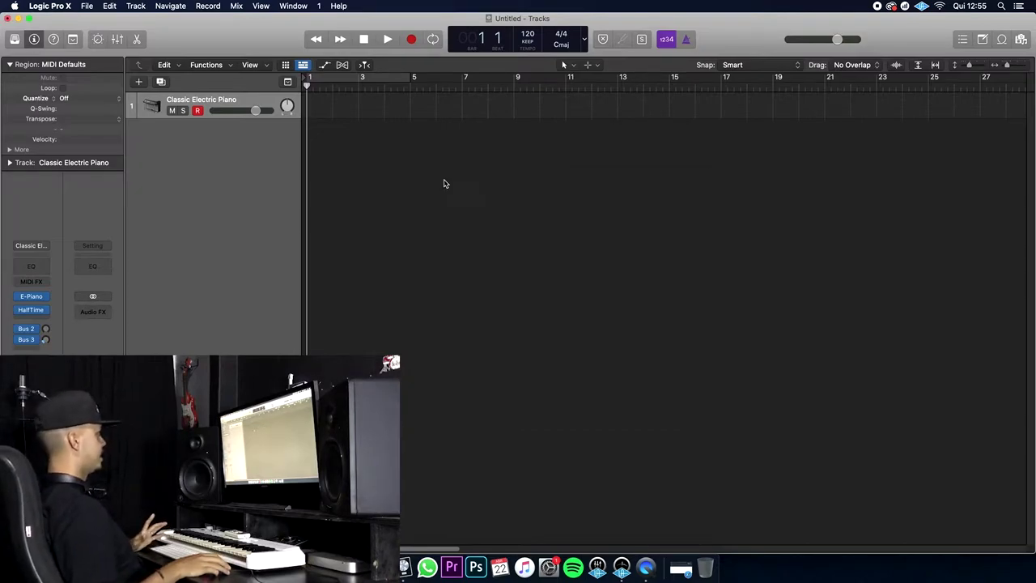
Remove the HalfTime plug-in from the Classic Electric Piano track
left_click(46, 314)
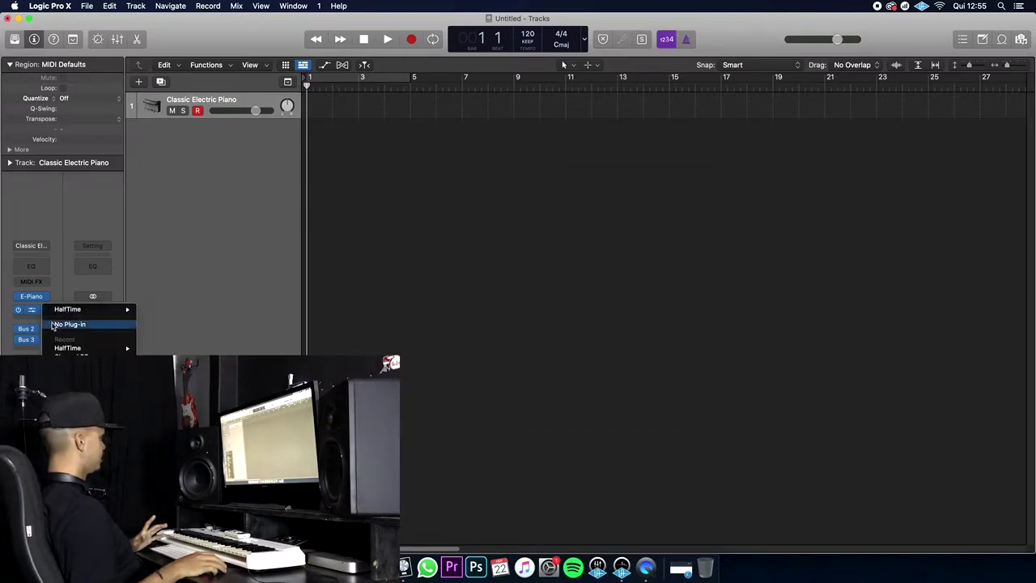
left_click(50, 326)
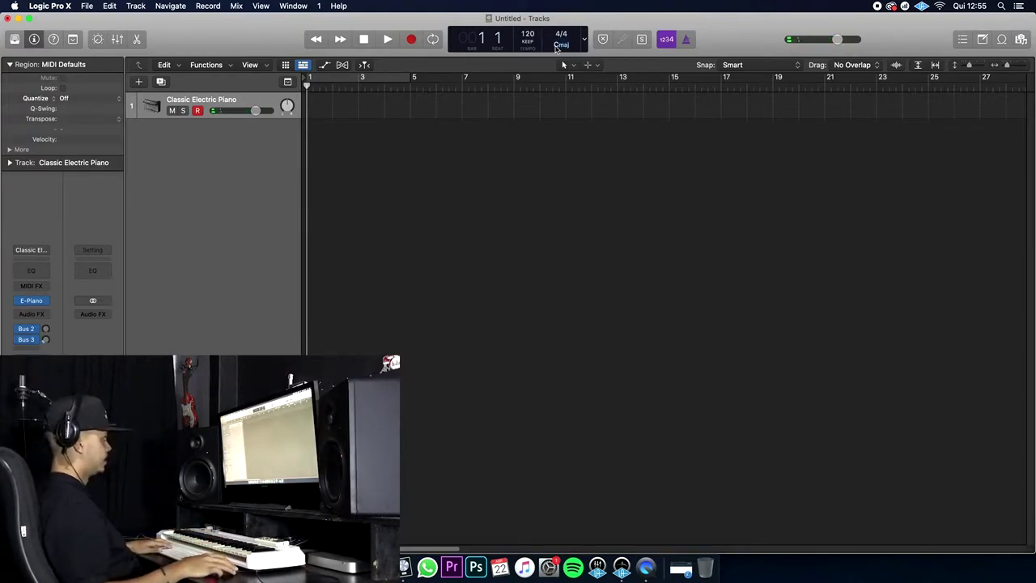
Set the project tempo to 130 and record a four-bar part on the Classic Electric Piano track
double_click(528, 34)
type("1")
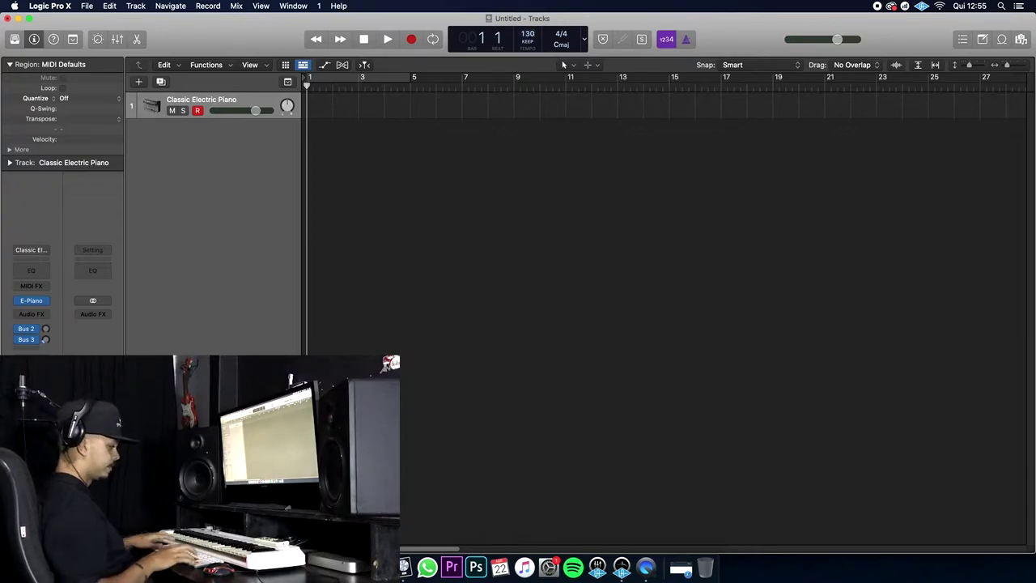
type("r")
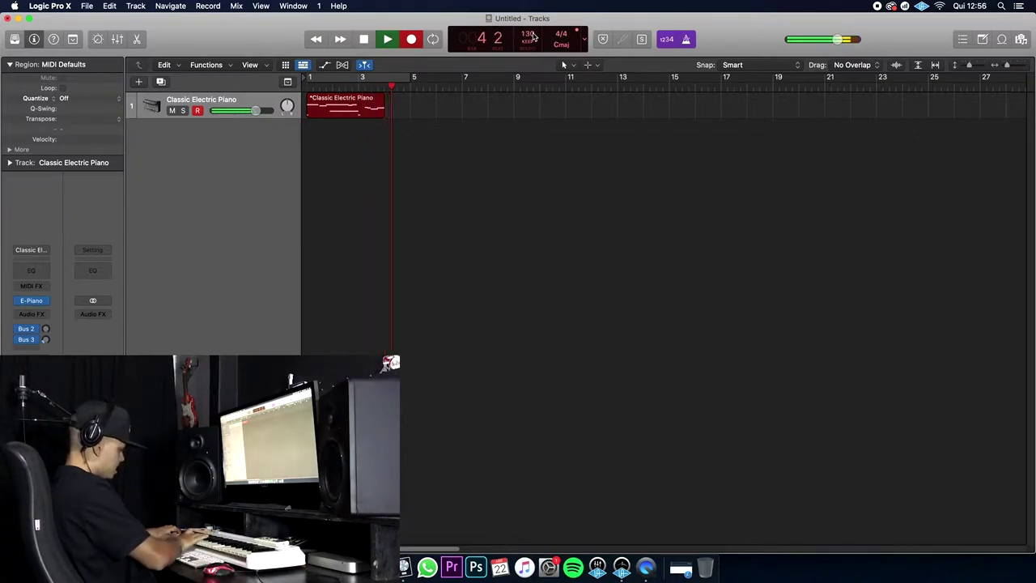
key("space")
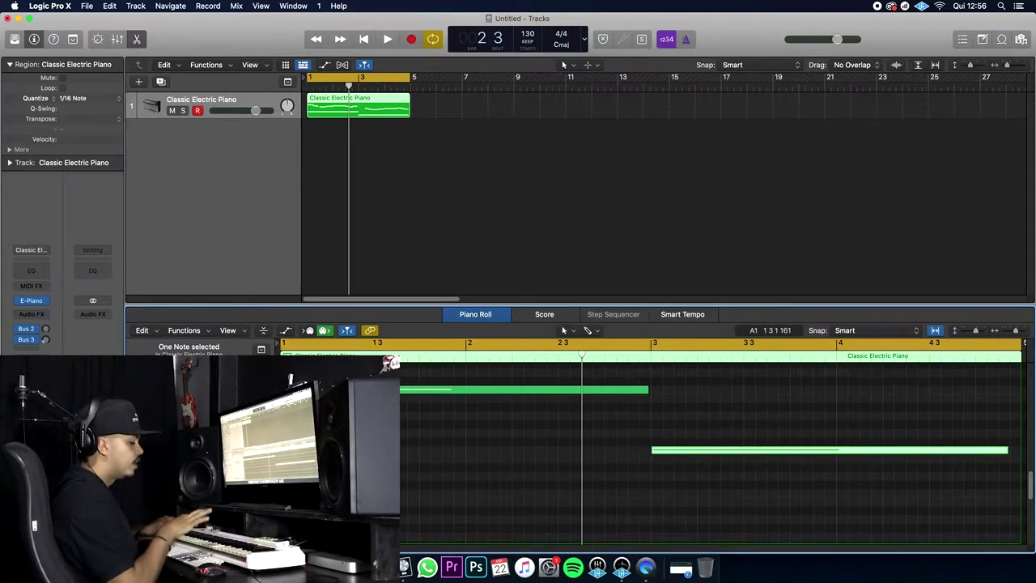
Insert HalfTime on the Classic Electric Piano track, audition the loop, and run the plug-in's demo before closing its window
left_click(31, 313)
mouse_move(81, 336)
left_click(113, 337)
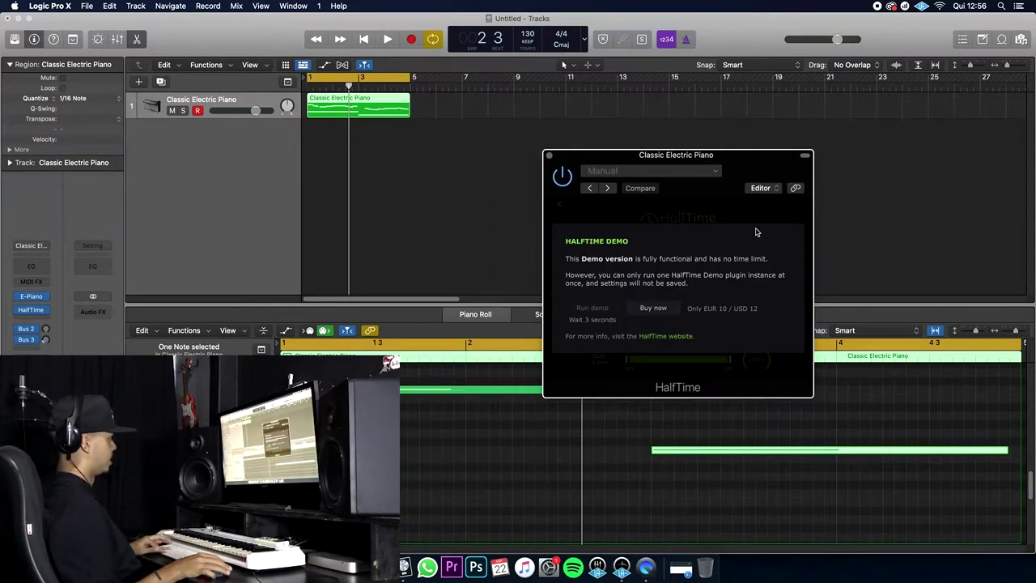
key("space")
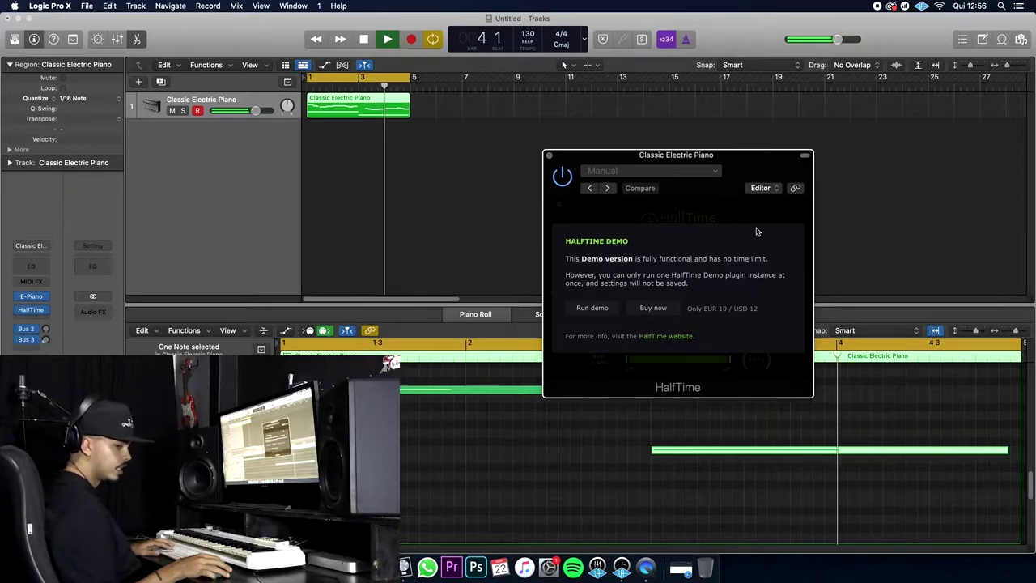
key("space")
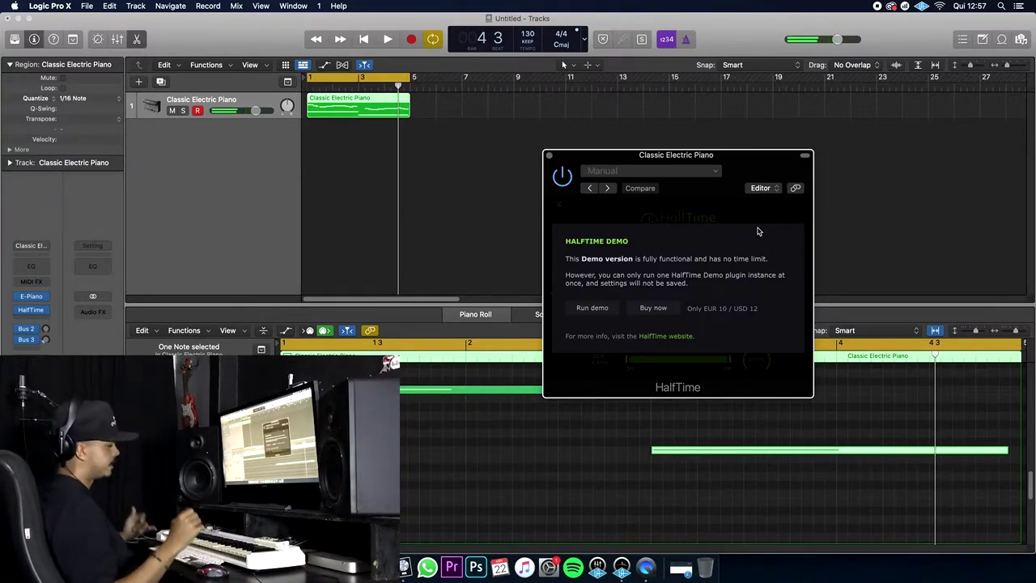
left_click(574, 309)
left_click(549, 155)
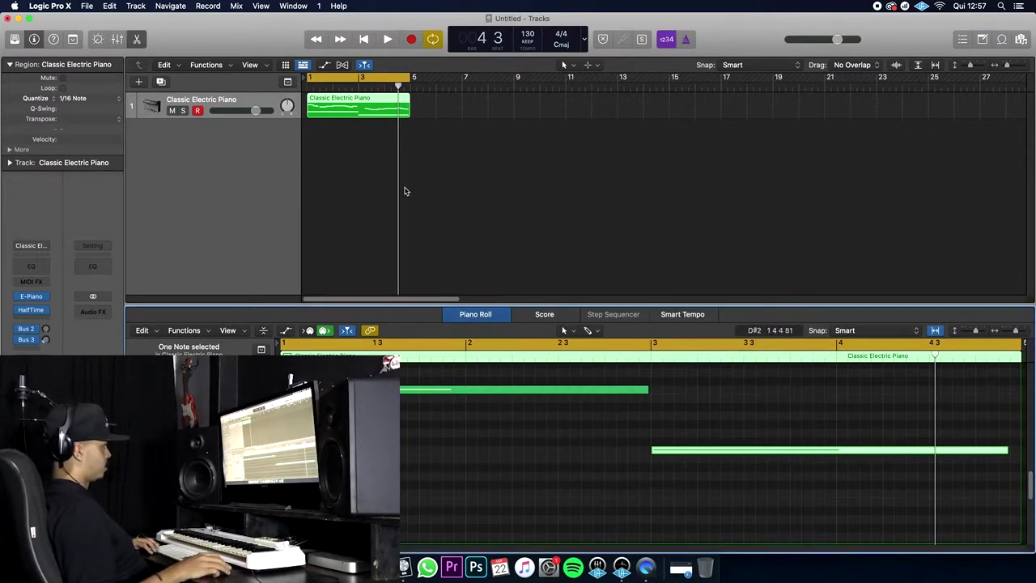
Bypass HalfTime on the piano track and play the recorded loop while reviewing its notes in the Piano Roll
left_click(389, 135)
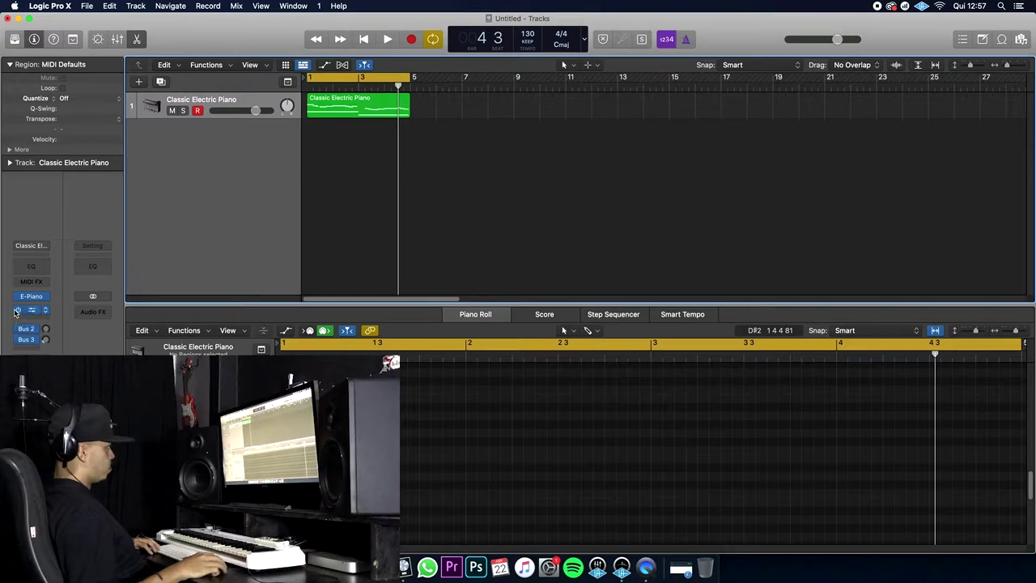
left_click(402, 112)
left_click(523, 508)
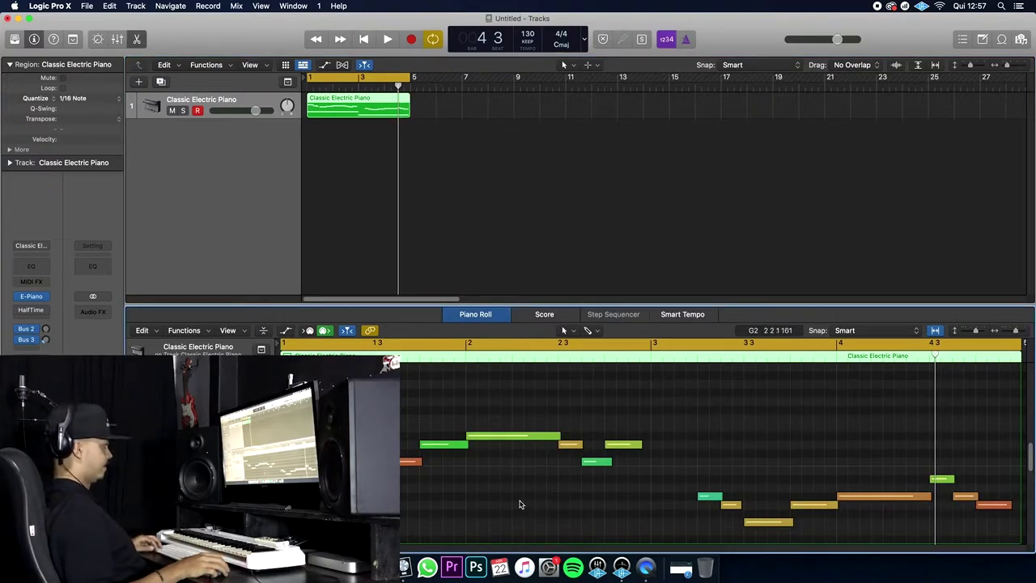
key("space")
key("super+a")
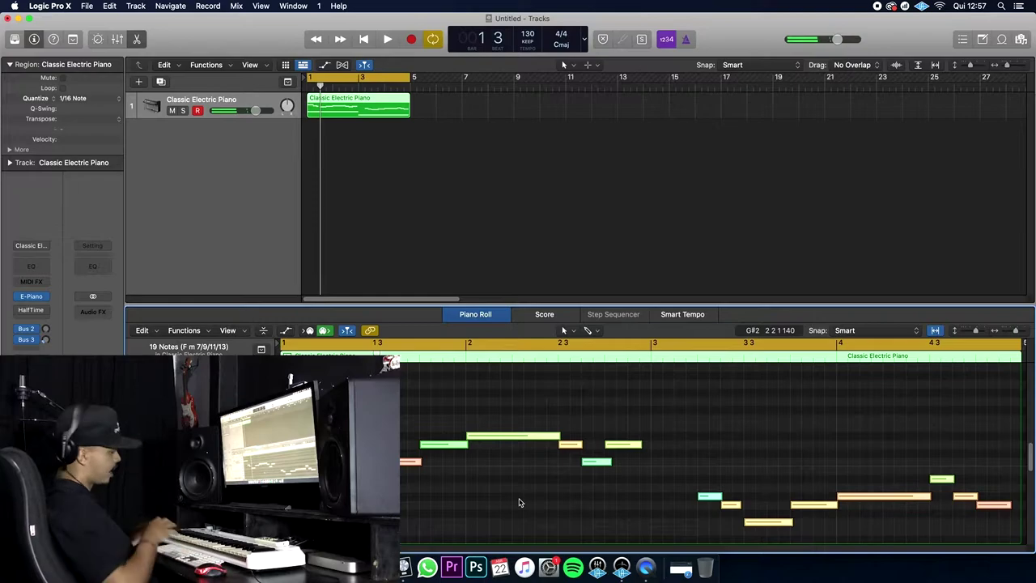
scroll(520, 502, "down", 4)
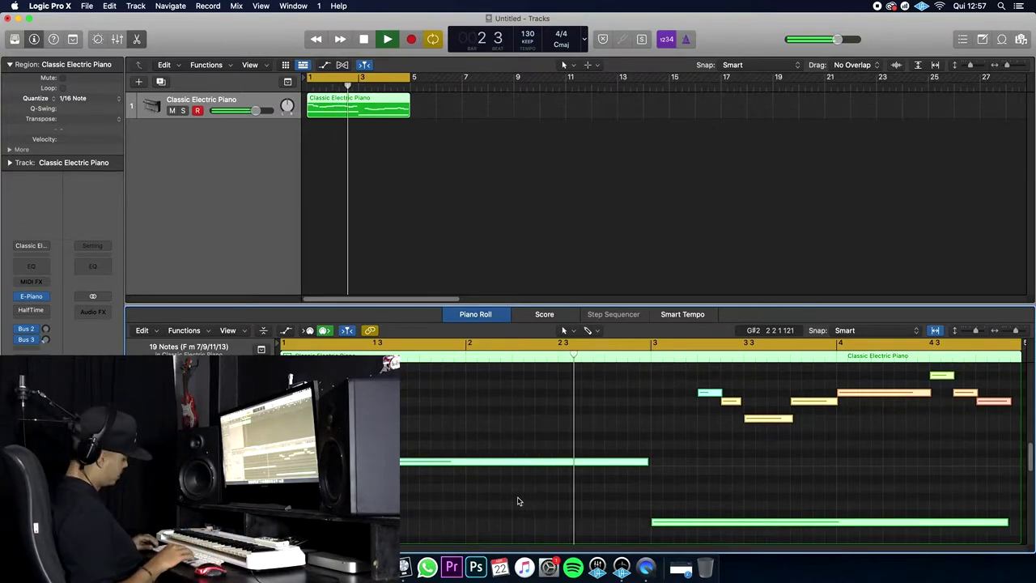
scroll(519, 502, "down", 4)
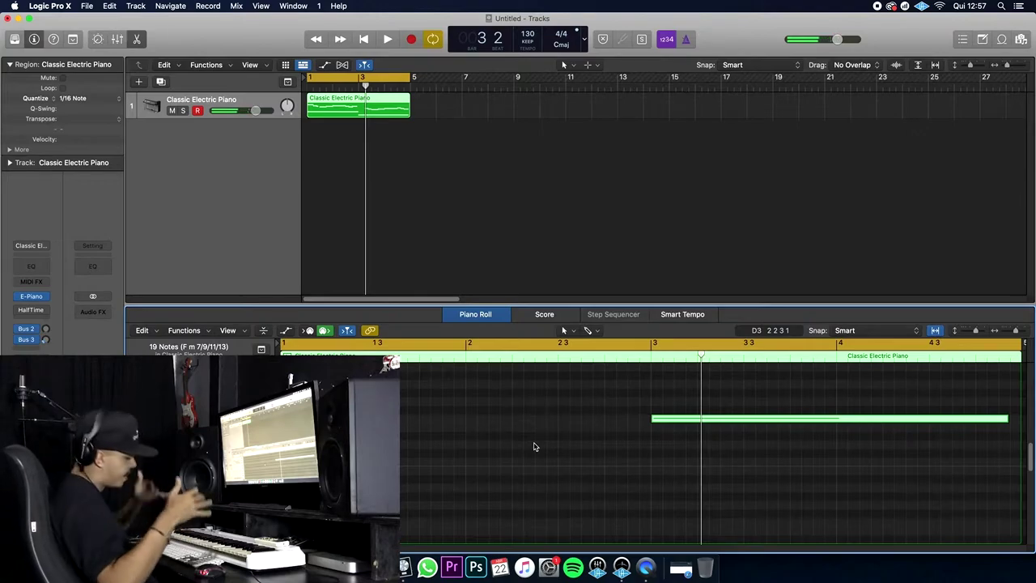
left_click(398, 178)
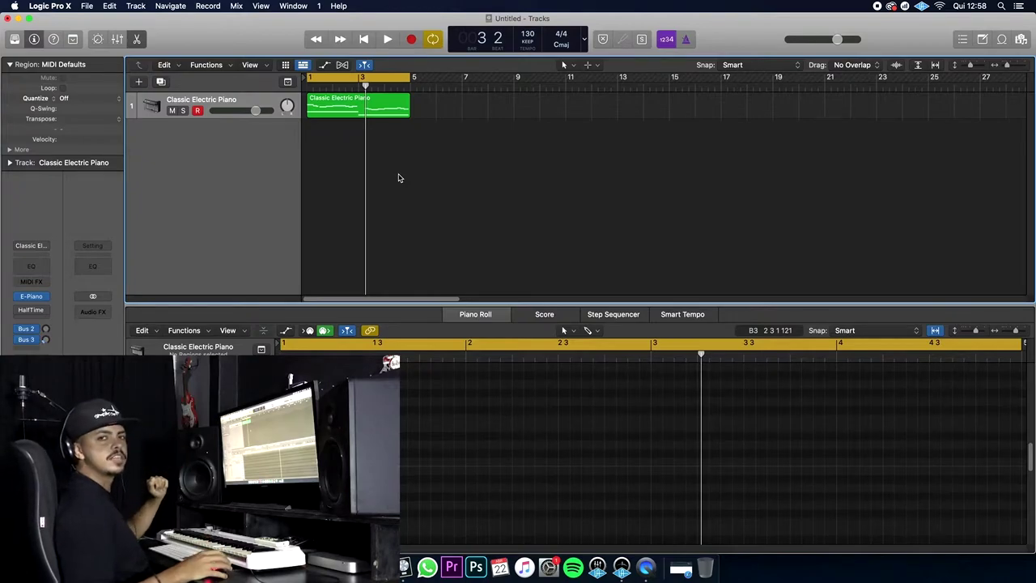
Create a second Classic Electric Piano track with the same settings and record a four-bar accompanying part on it
left_click(361, 105)
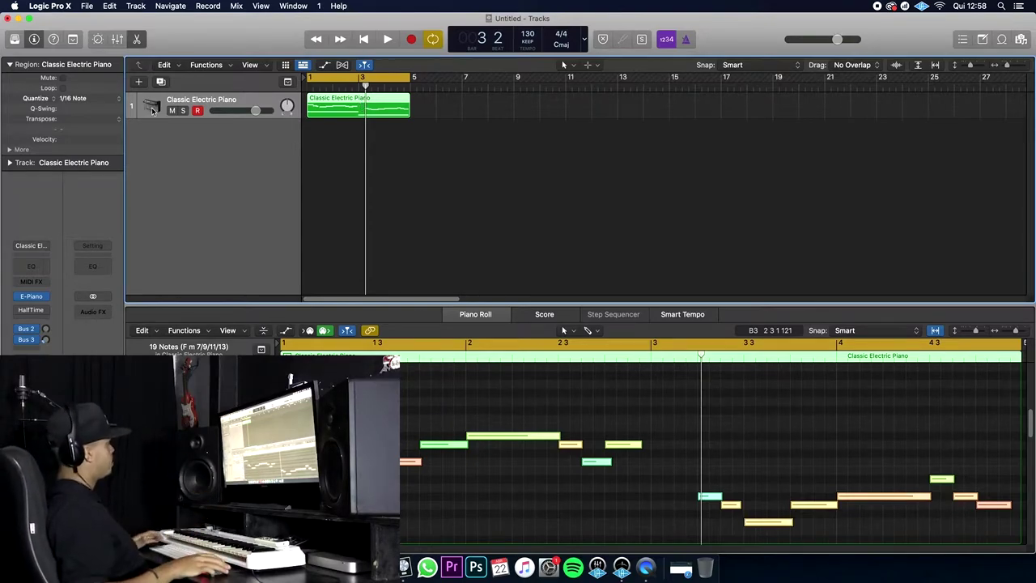
left_click(160, 82)
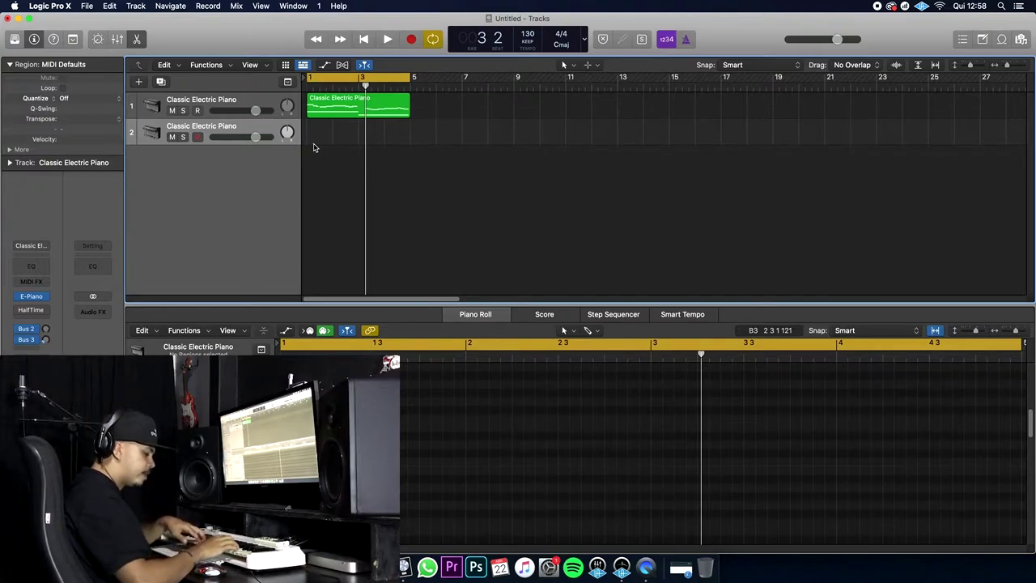
key("r")
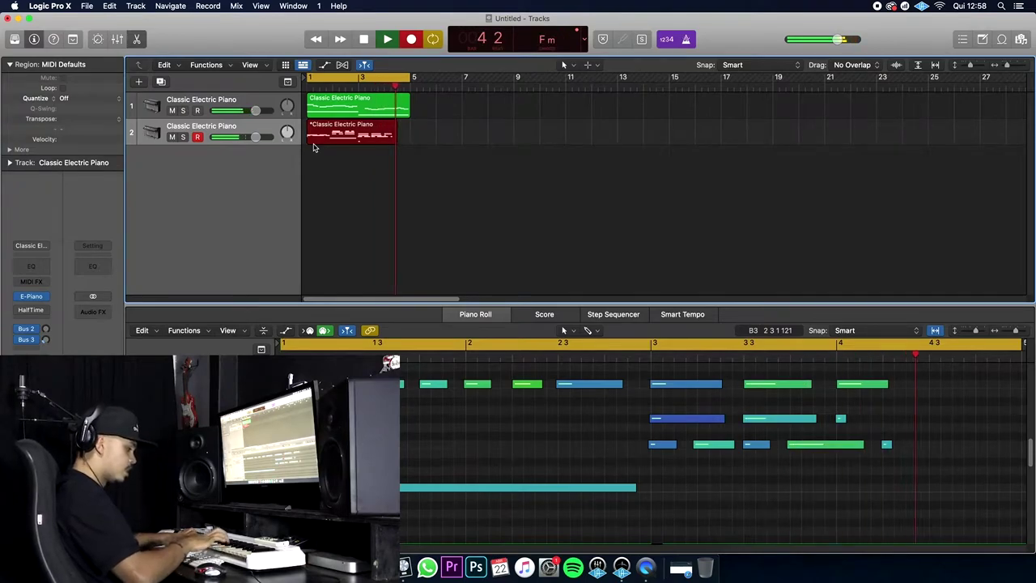
key("space")
key("space")
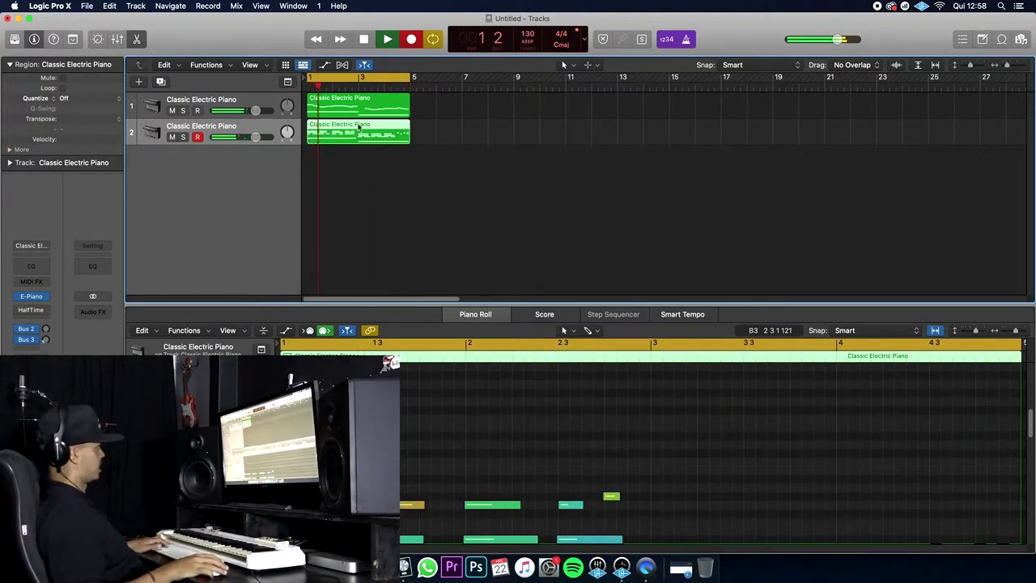
Quantize all notes of the second piano part in the Piano Roll, audition both parts together, and close the editor
scroll(729, 445, "down", 5)
left_click_drag(931, 396, 1018, 461)
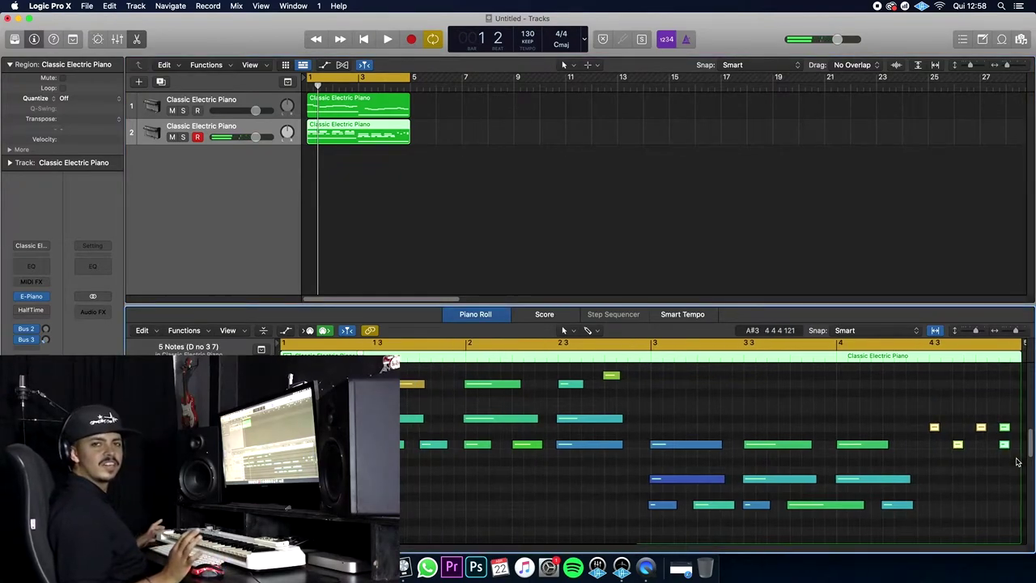
key("space")
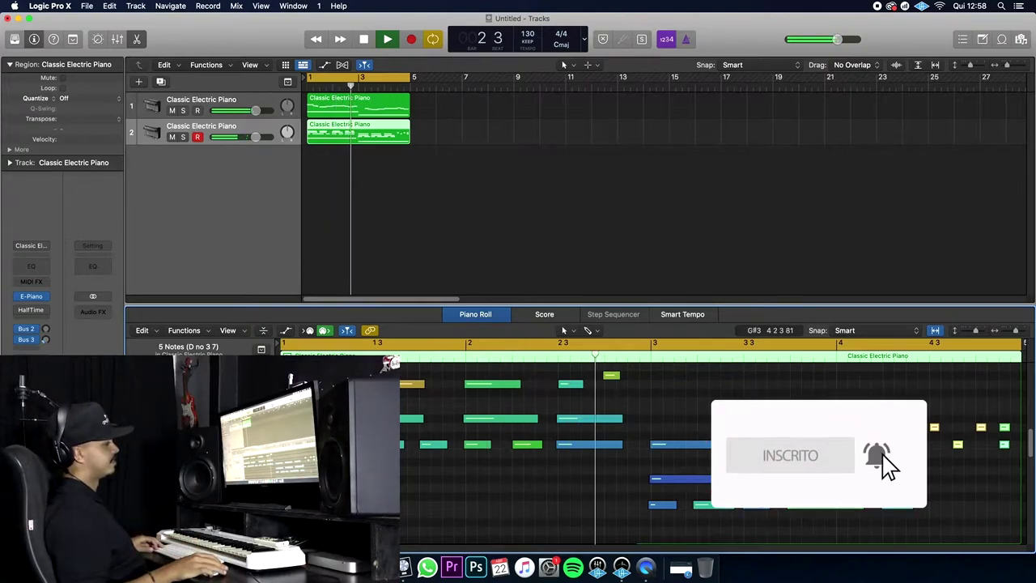
key("super+a")
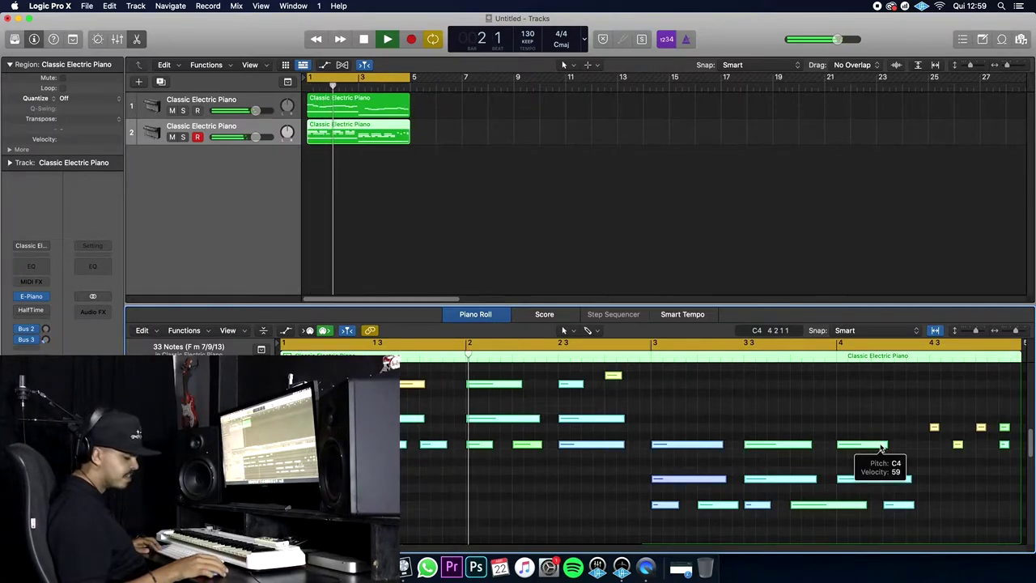
key("space")
key("e")
left_click_drag(497, 250, 319, 101)
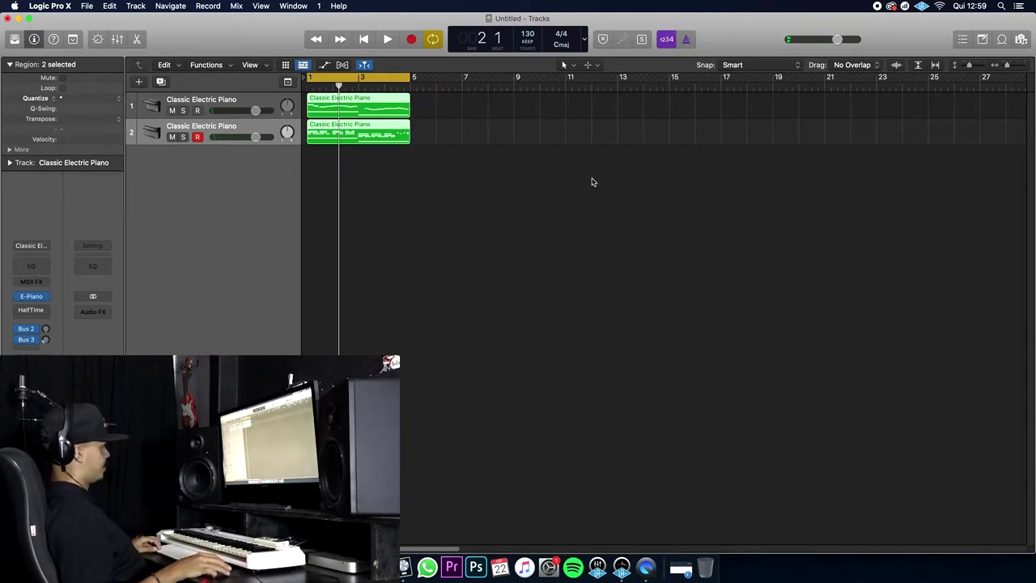
left_click(454, 163)
left_click_drag(454, 163, 319, 100)
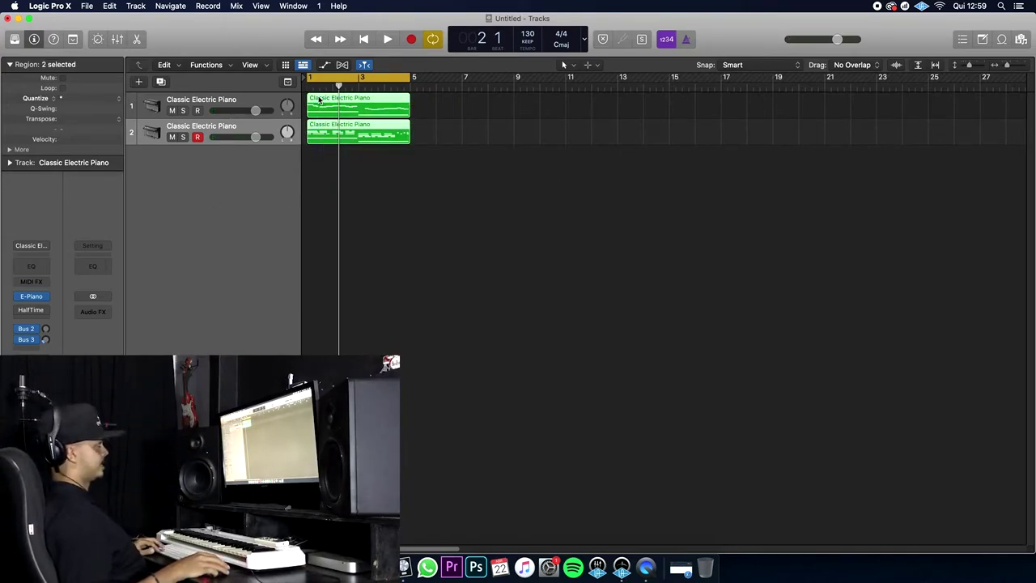
left_click(207, 103)
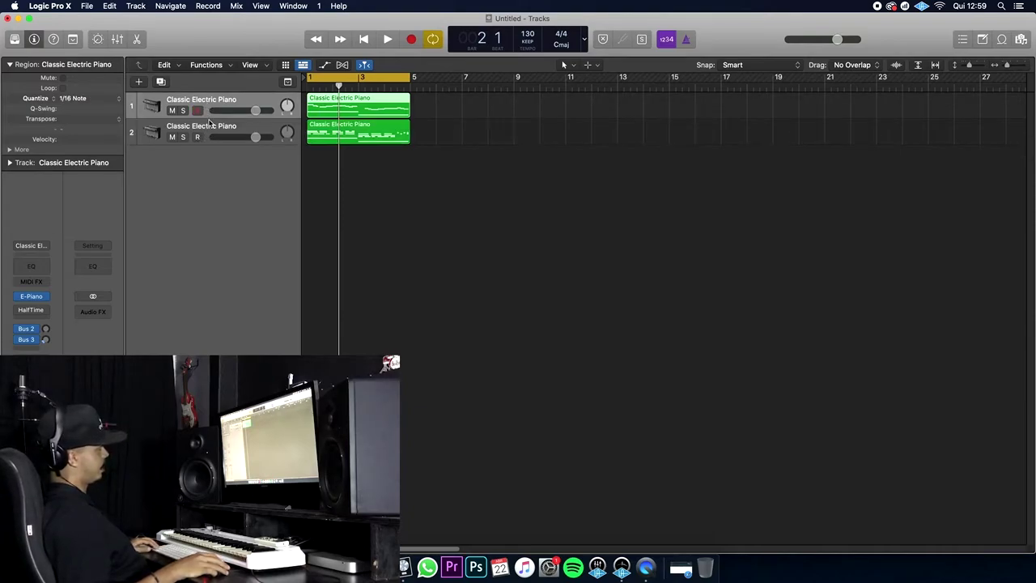
left_click(212, 131)
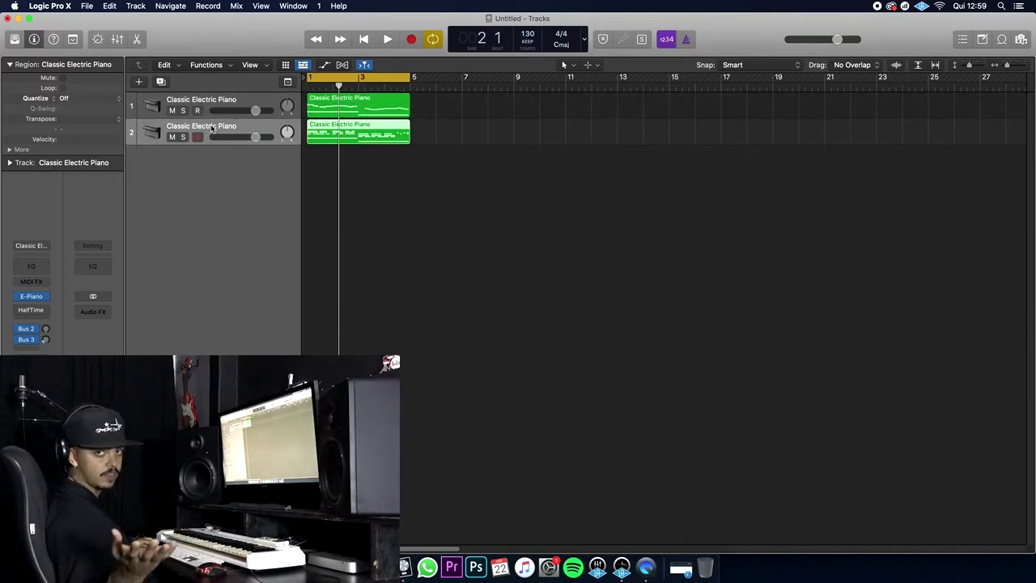
Bounce both Classic Electric Piano regions in place to a new track named SAMPLE, muting the source regions
left_click_drag(482, 171, 306, 91)
right_click(353, 111)
left_click(372, 122)
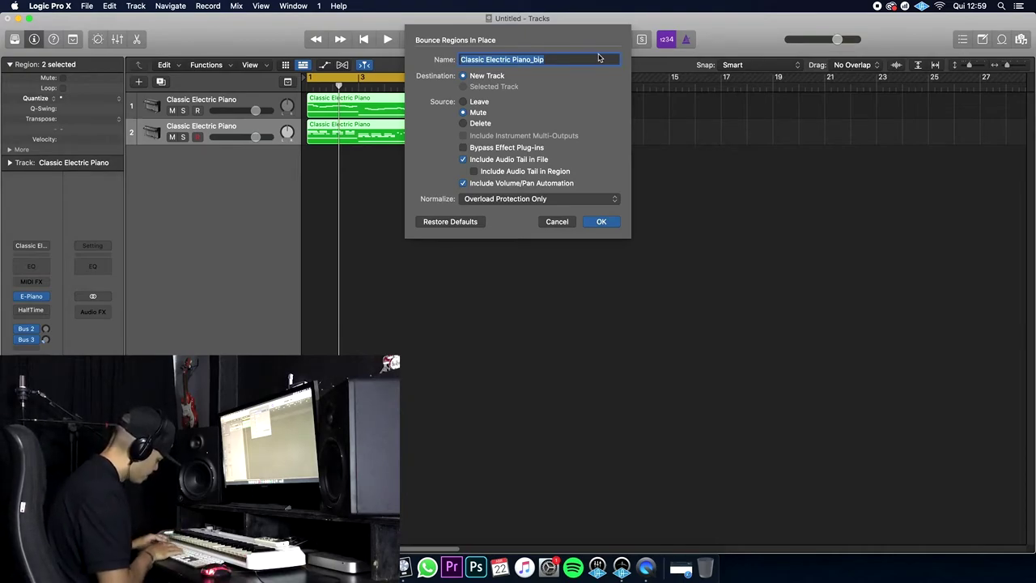
type("Piano")
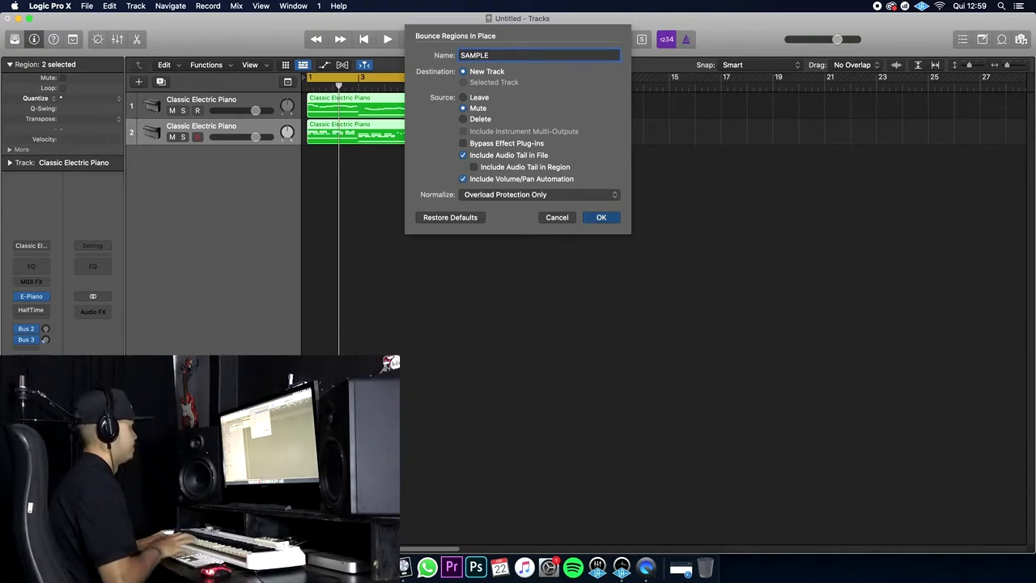
key("Return")
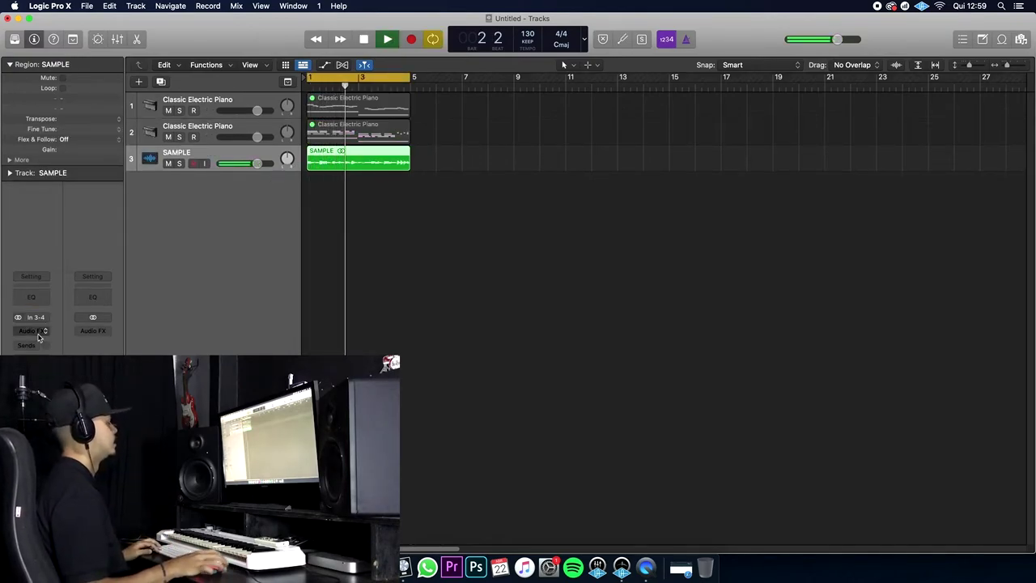
Insert a stereo HalfTime plug-in on the SAMPLE track, close its window, and play the processed sample
key("space")
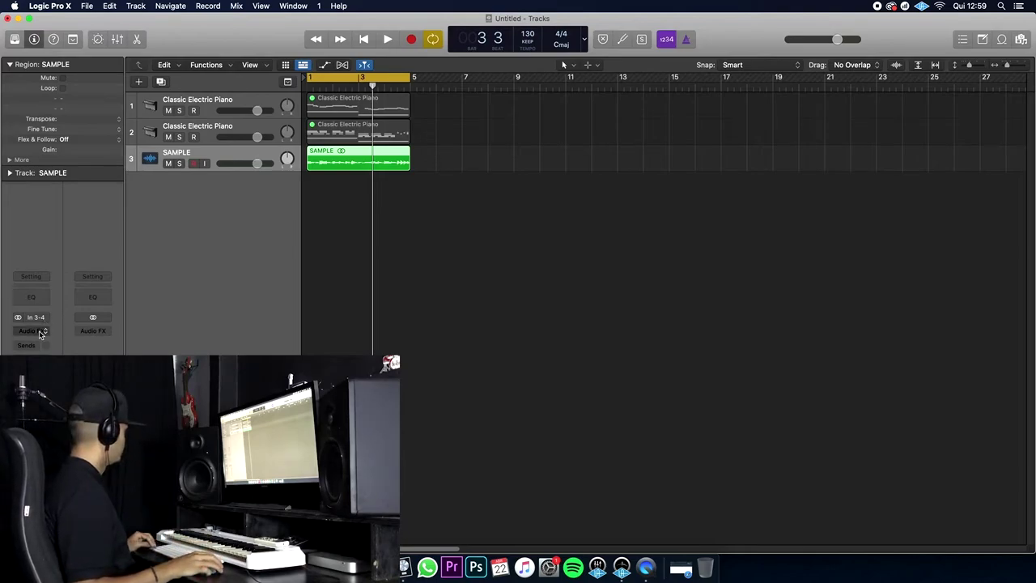
left_click(42, 333)
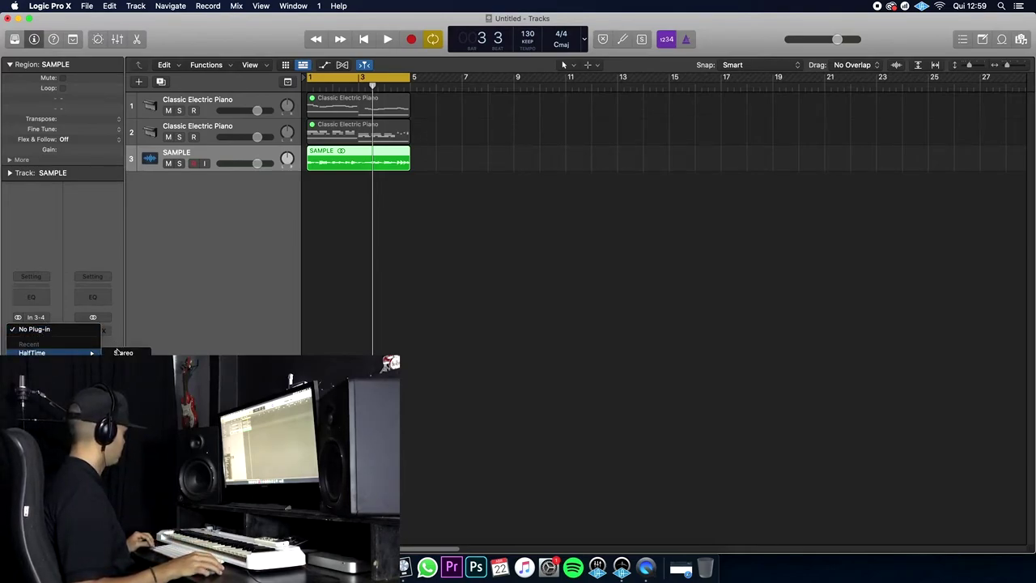
left_click(121, 353)
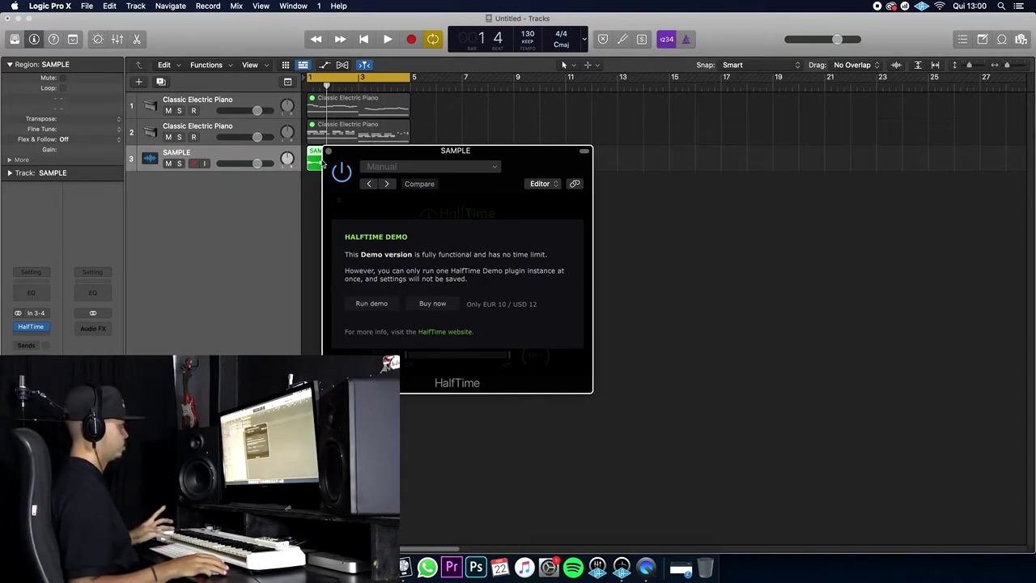
left_click(328, 152)
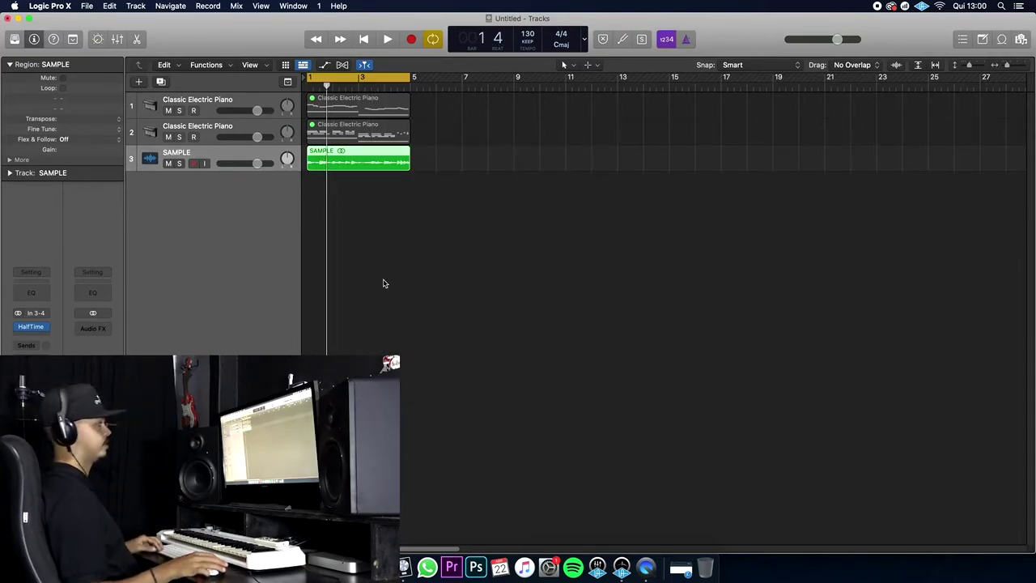
key("space")
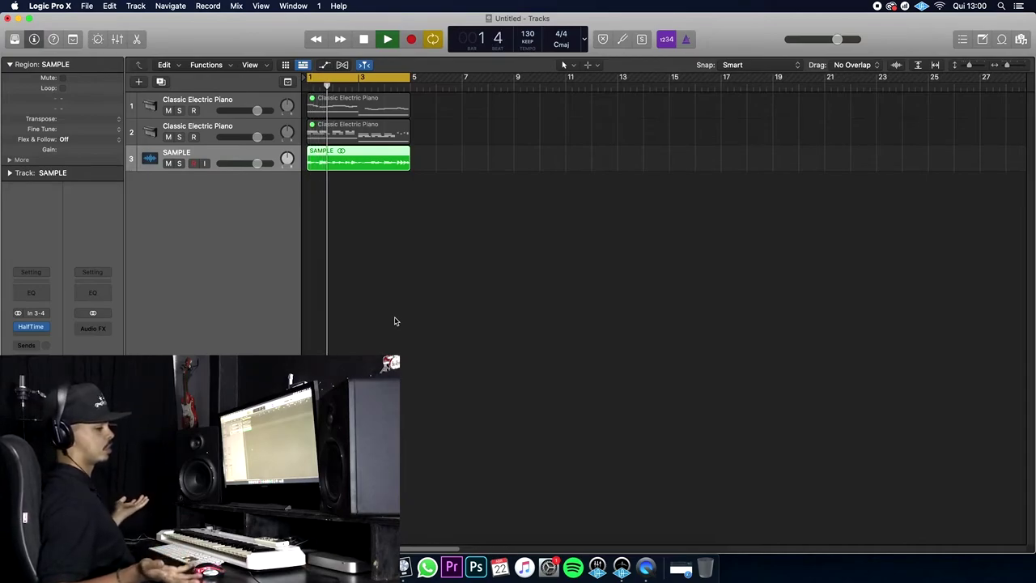
key("space")
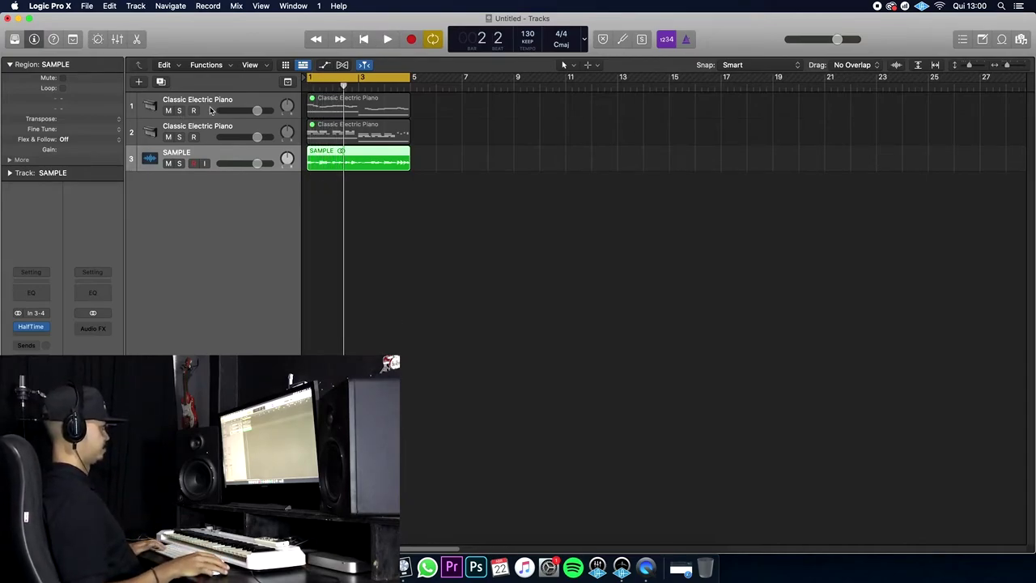
Remove HalfTime from the first Classic Electric Piano track and play back the SAMPLE track
left_click(210, 110)
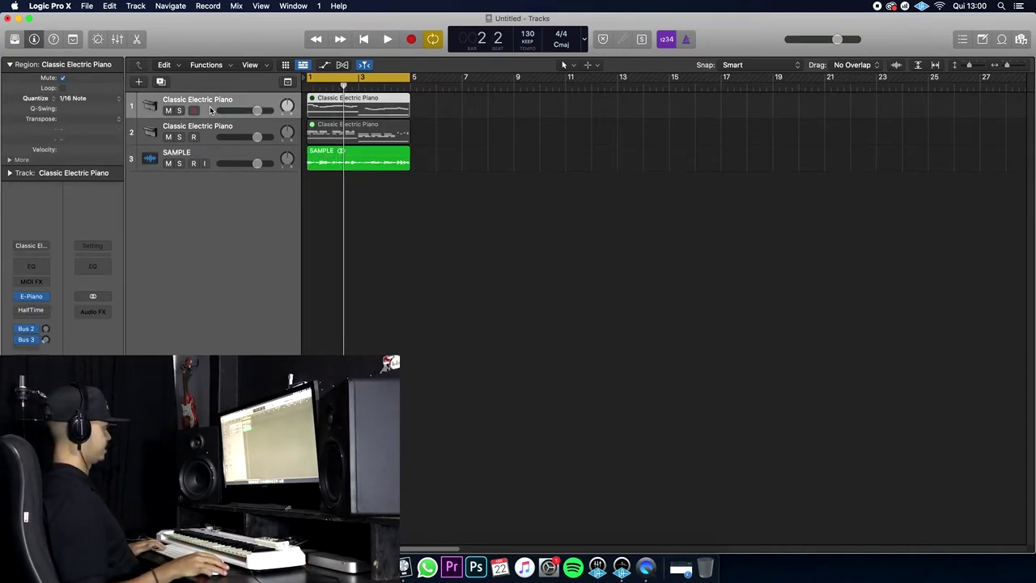
left_click(45, 313)
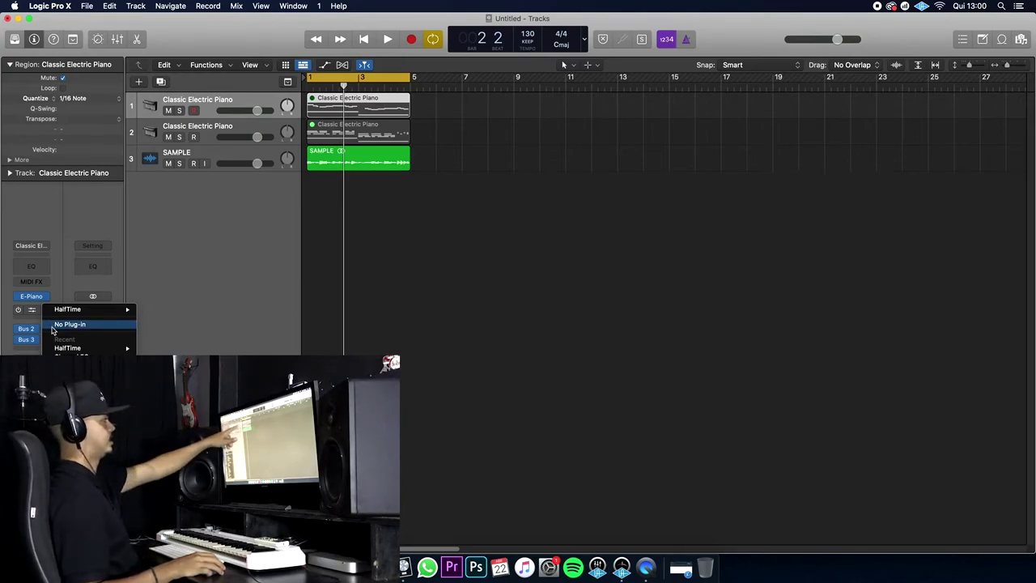
left_click(52, 325)
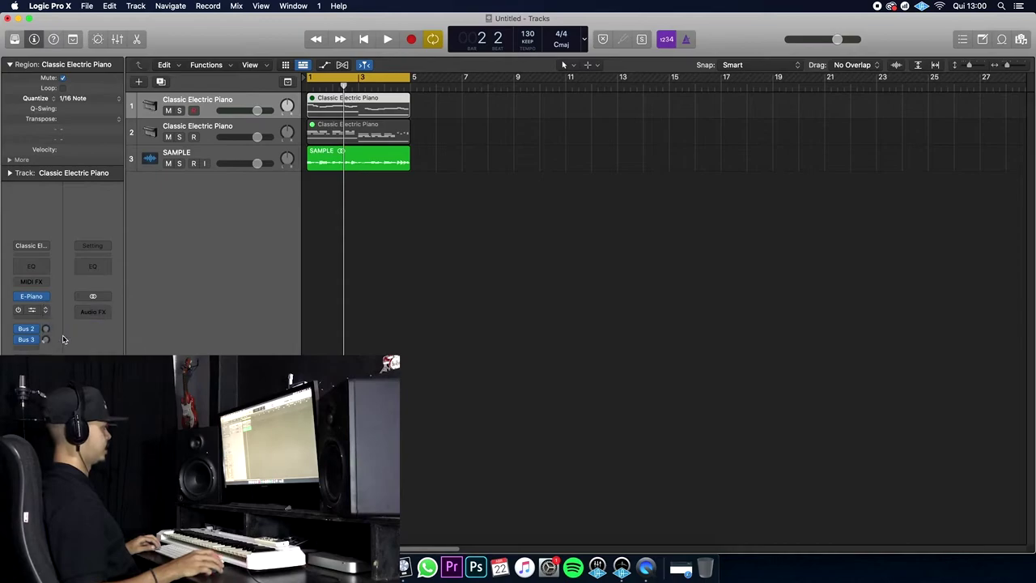
left_click(445, 260)
key("space")
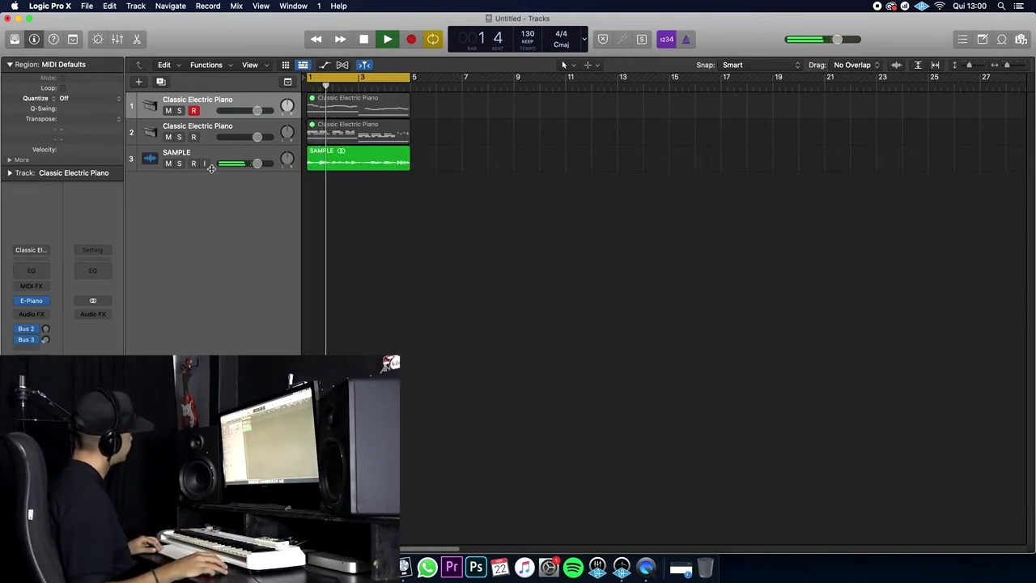
key("space")
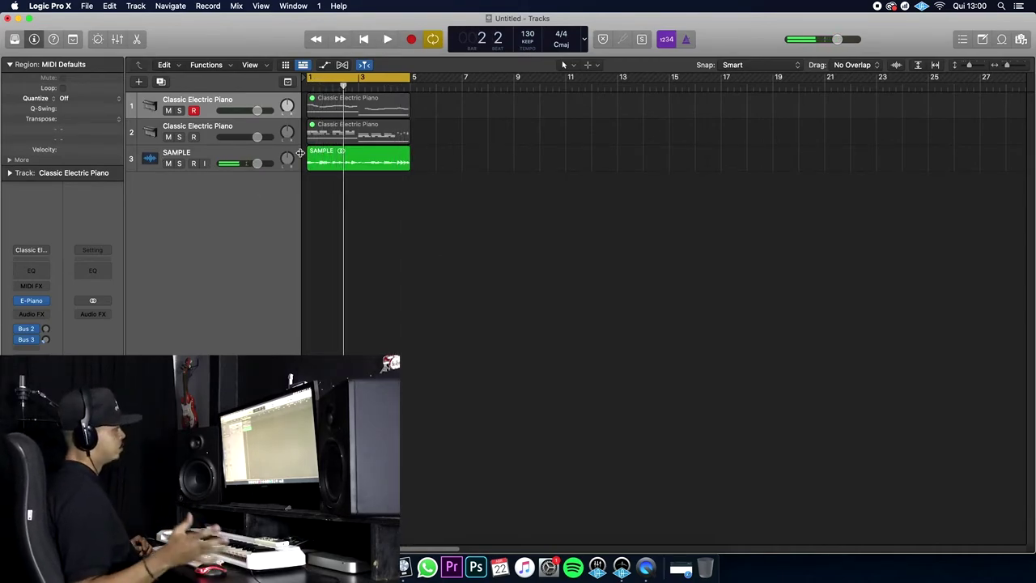
Delete the bounced SAMPLE region together with its track
left_click(363, 167)
left_click_drag(430, 209, 365, 172)
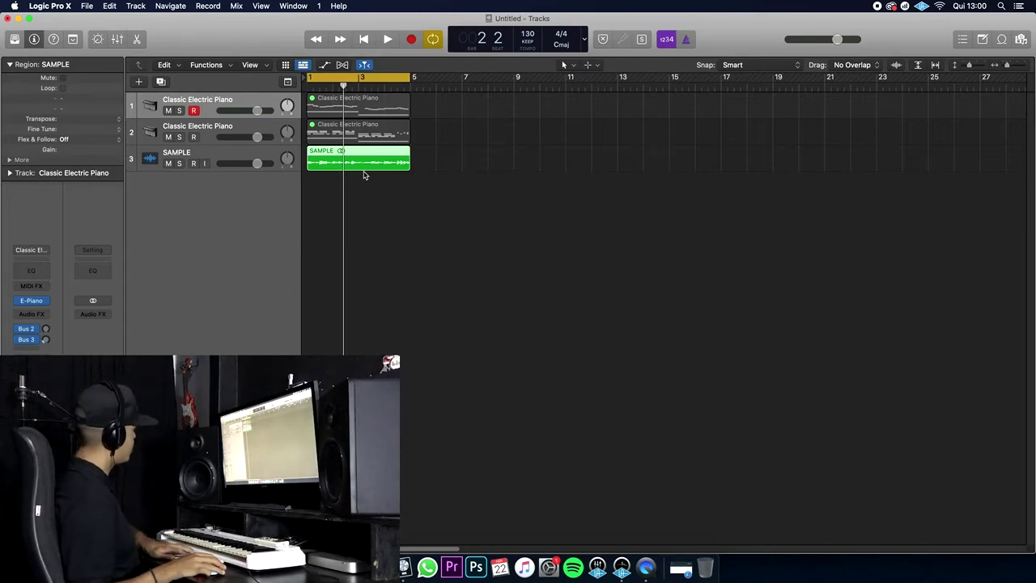
key("BackSpace")
left_click(220, 160)
key("super+BackSpace")
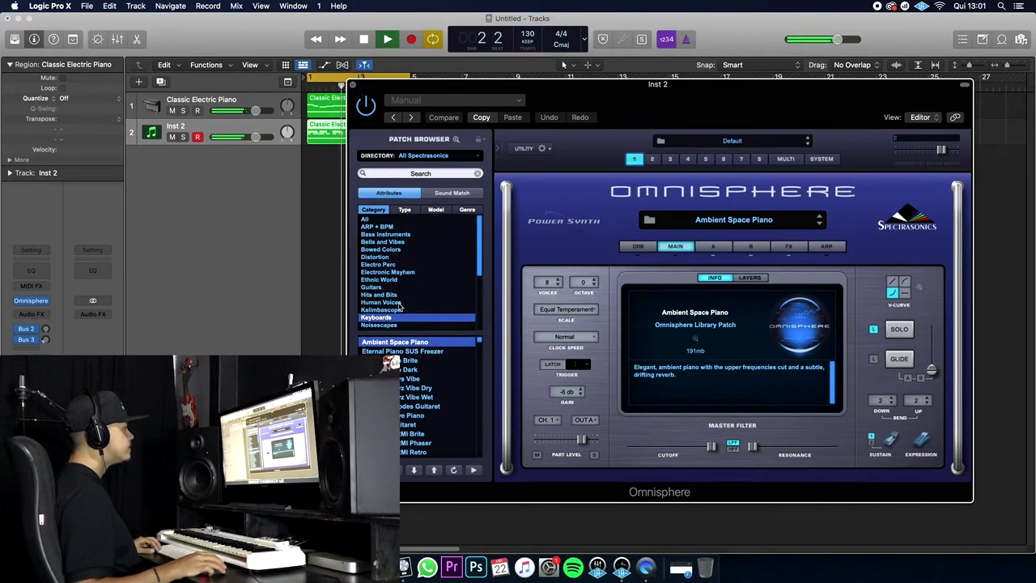
Close the Omnisphere window of the Inst 2 track and load a stereo Omnisphere instrument on the Classic Electric Piano track
left_click(352, 86)
key("space")
left_click(328, 103)
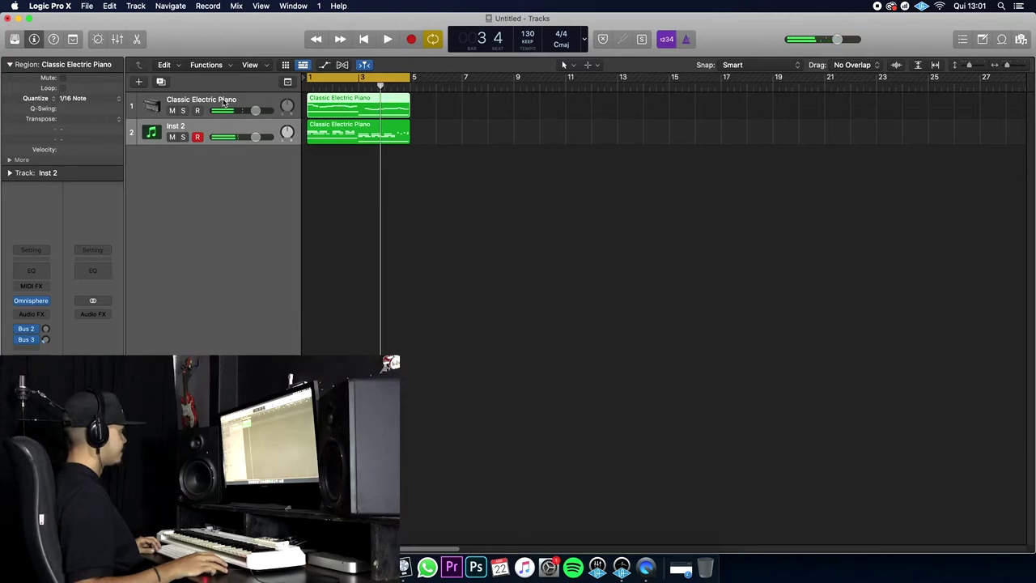
left_click(224, 102)
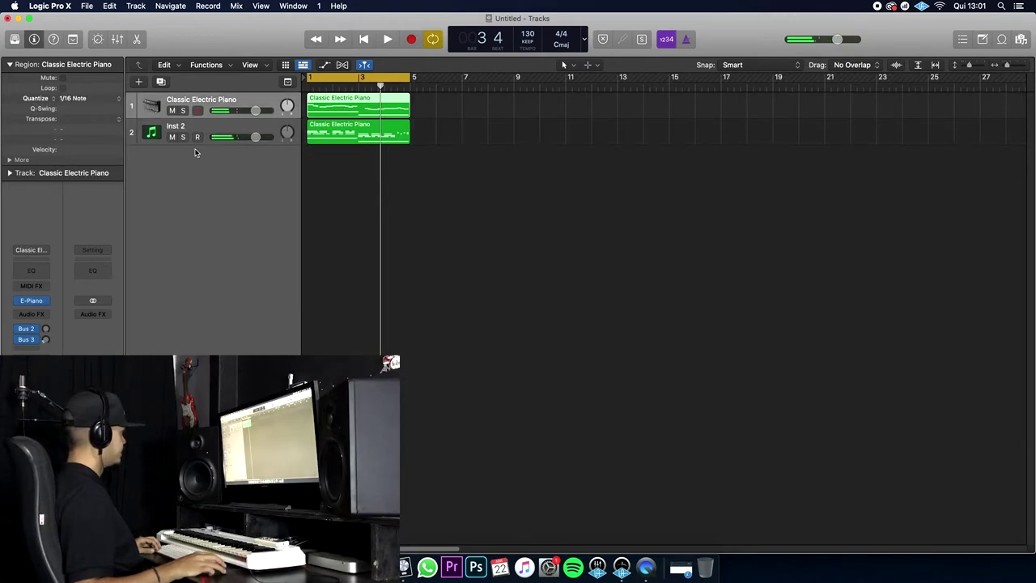
left_click(46, 301)
mouse_move(105, 259)
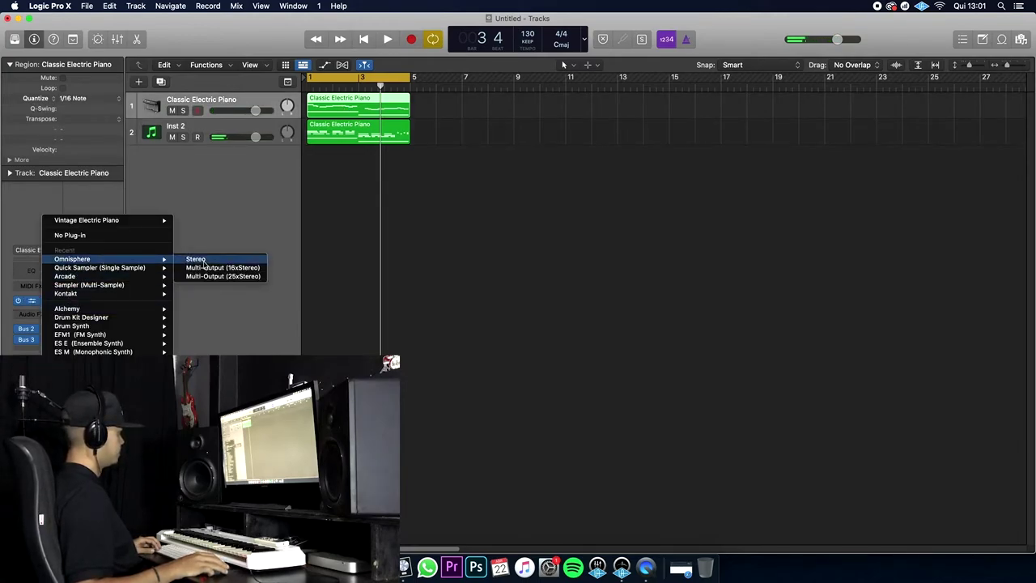
left_click(205, 265)
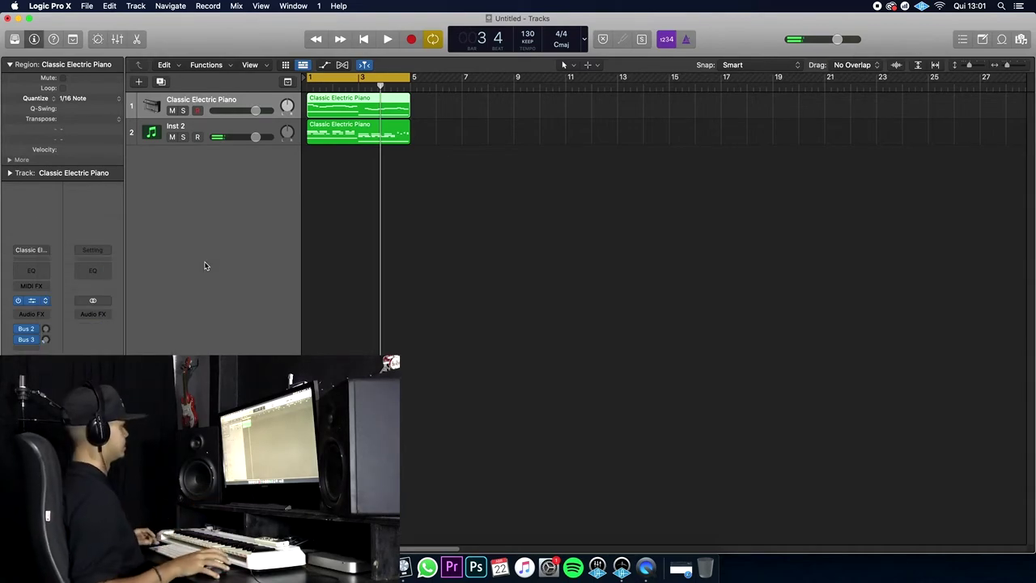
Choose the Classic Nylon Guitar patch in Omnisphere for the first track while playing the loop, and close the instrument window
key("Return")
key("space")
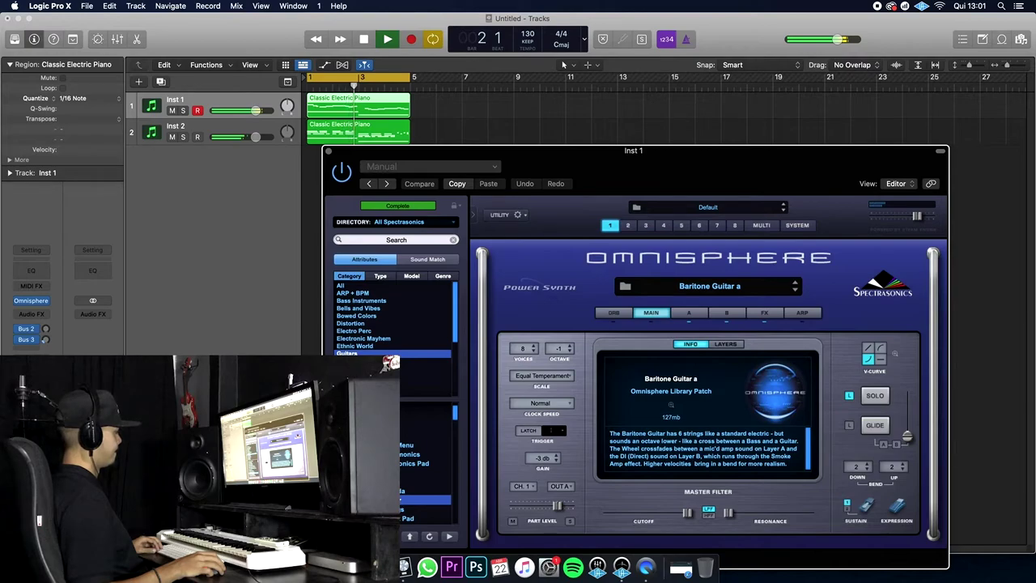
key("space")
key("space")
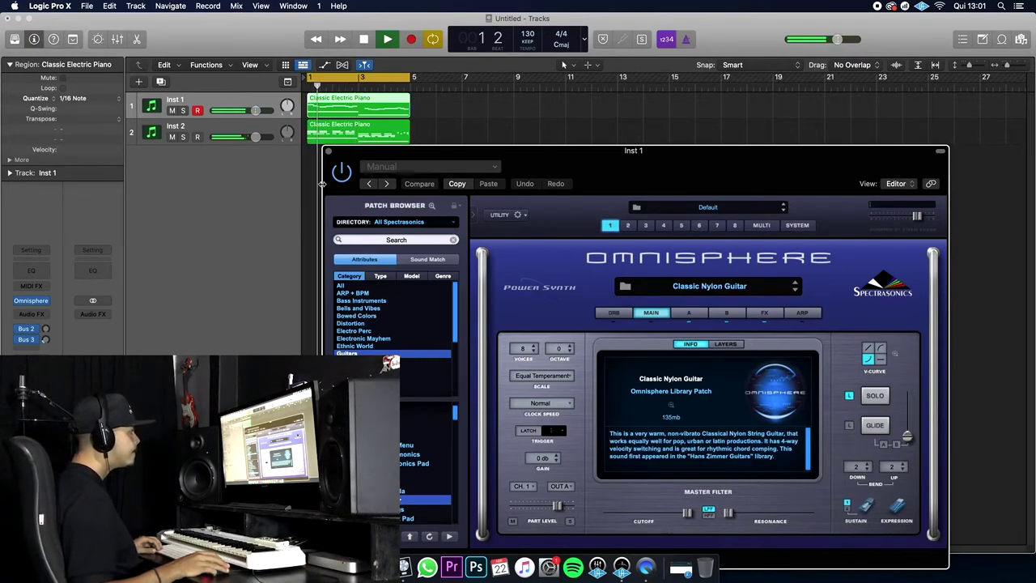
left_click(330, 151)
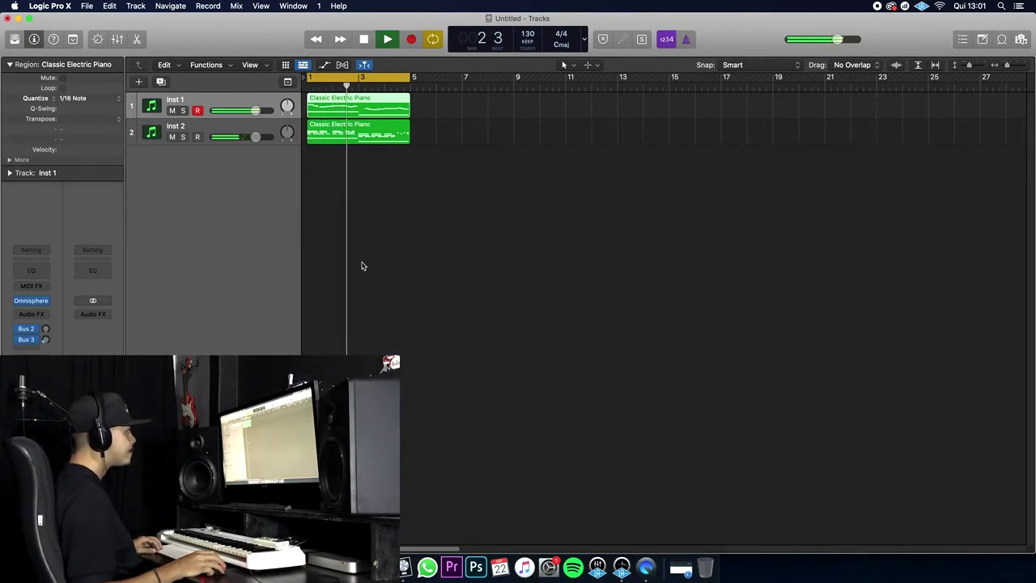
Transpose all notes of the first track's region down one octave in the Piano Roll, close the editor, and audition the loop
left_click(455, 220)
double_click(395, 107)
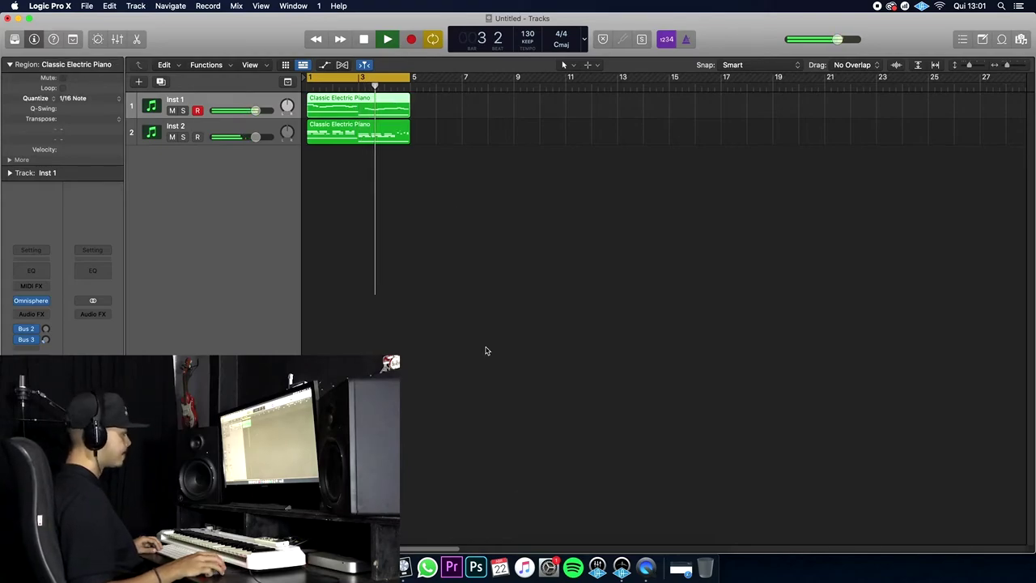
key("space")
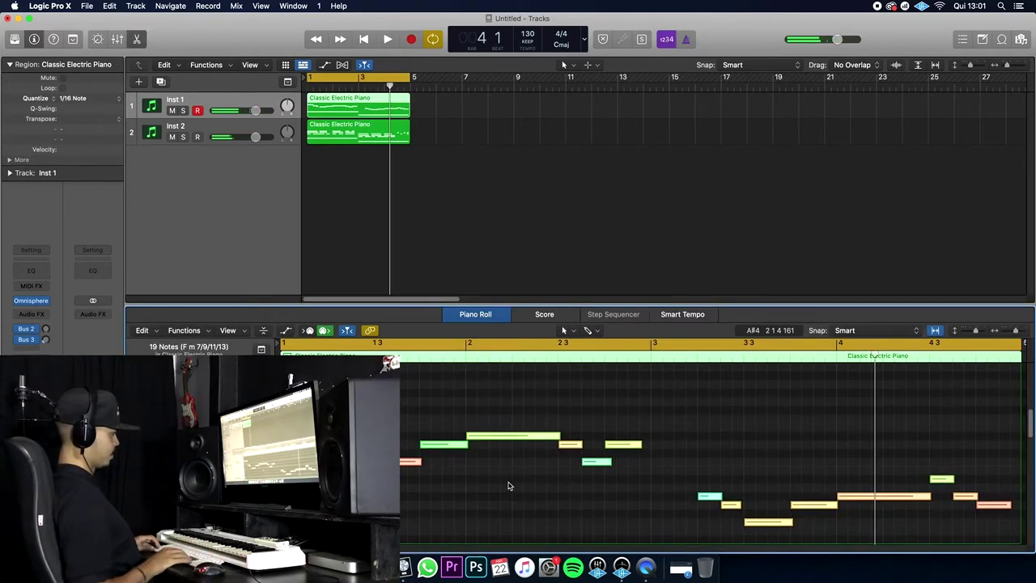
scroll(509, 486, "up", 5)
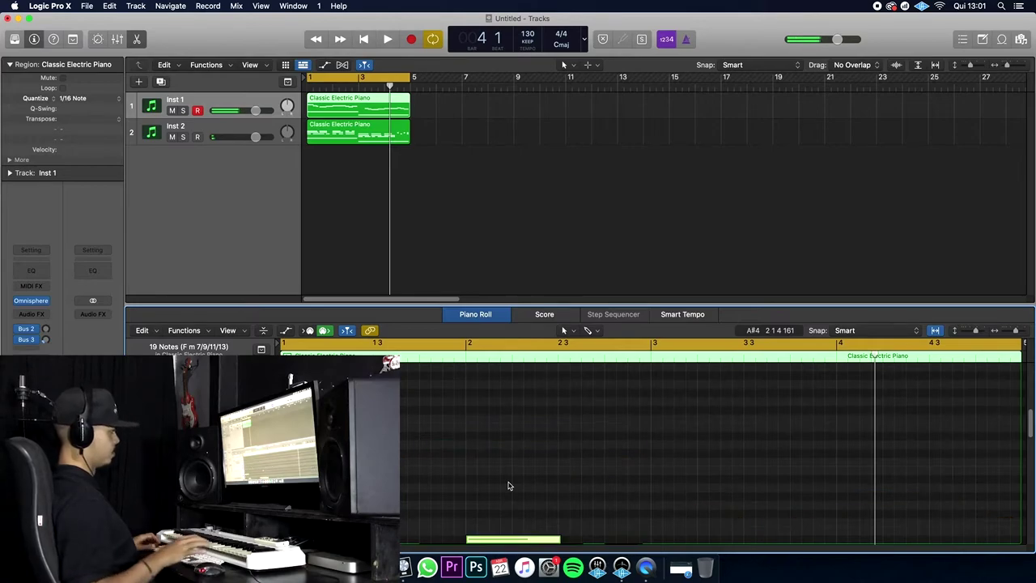
key("space")
key("e")
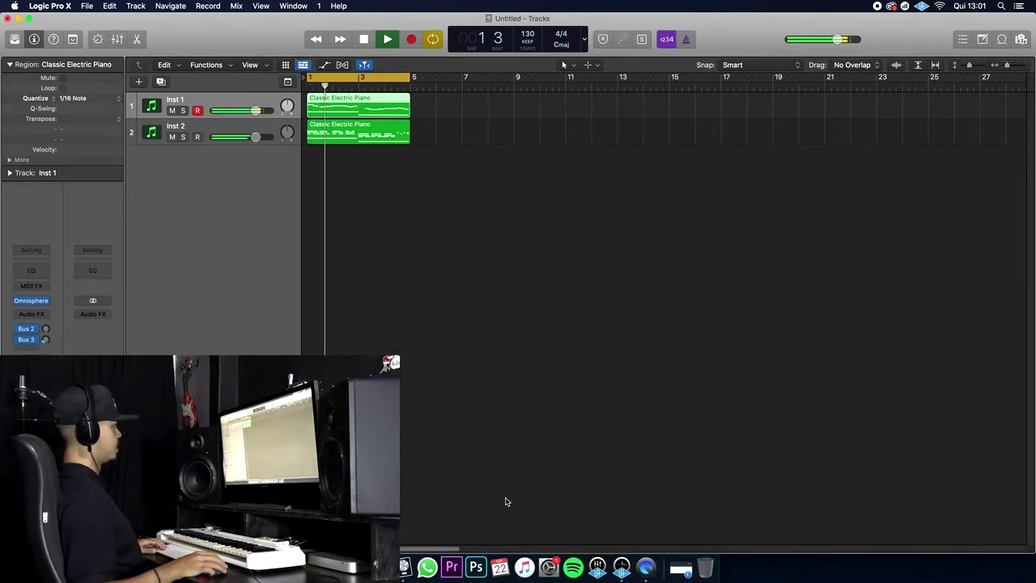
key("space")
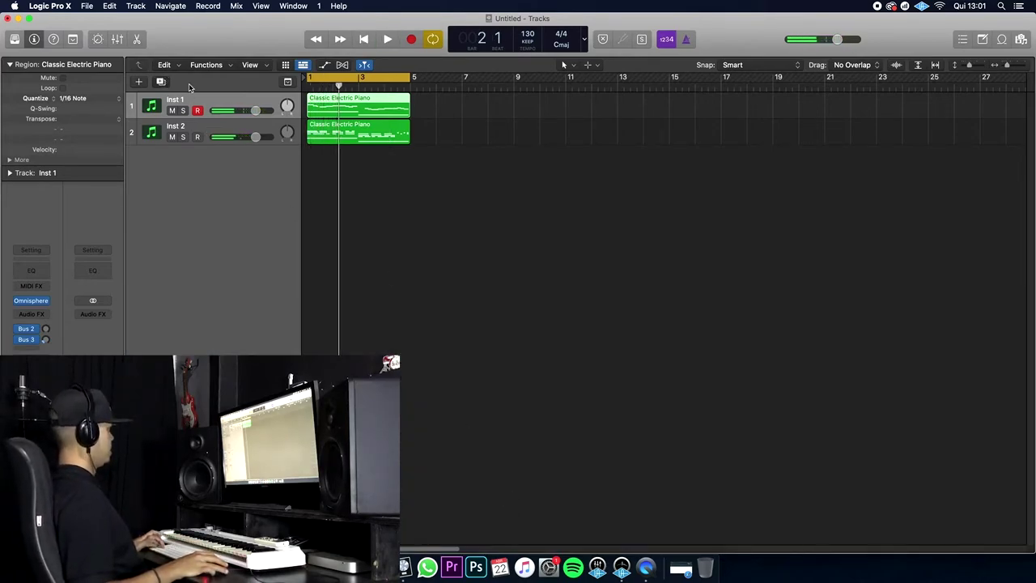
Add a third instrument track with duplicate settings below Inst 2 and load a stereo Arcade instrument on it
key("super+d")
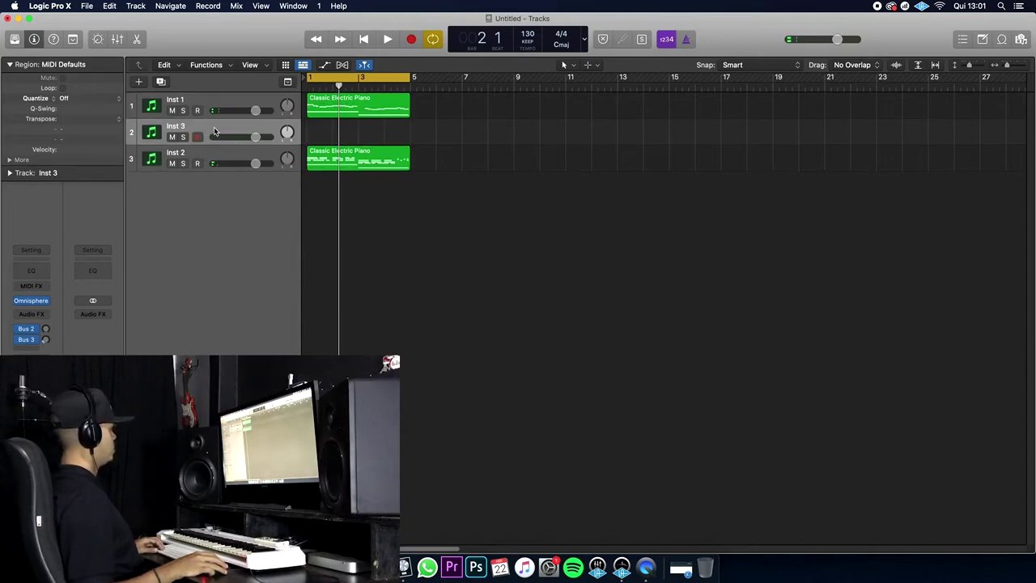
left_click_drag(214, 131, 213, 217)
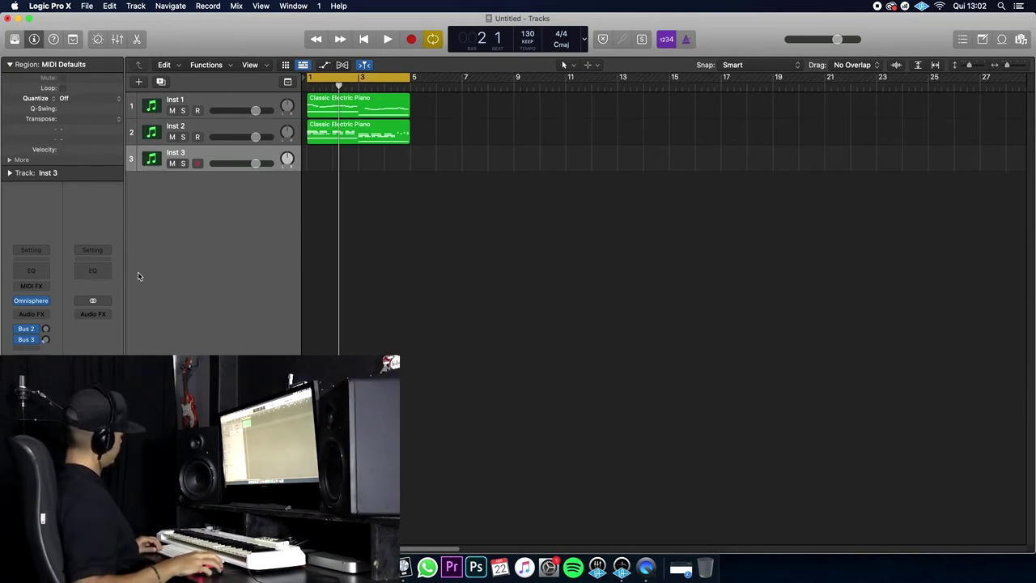
left_click(49, 297)
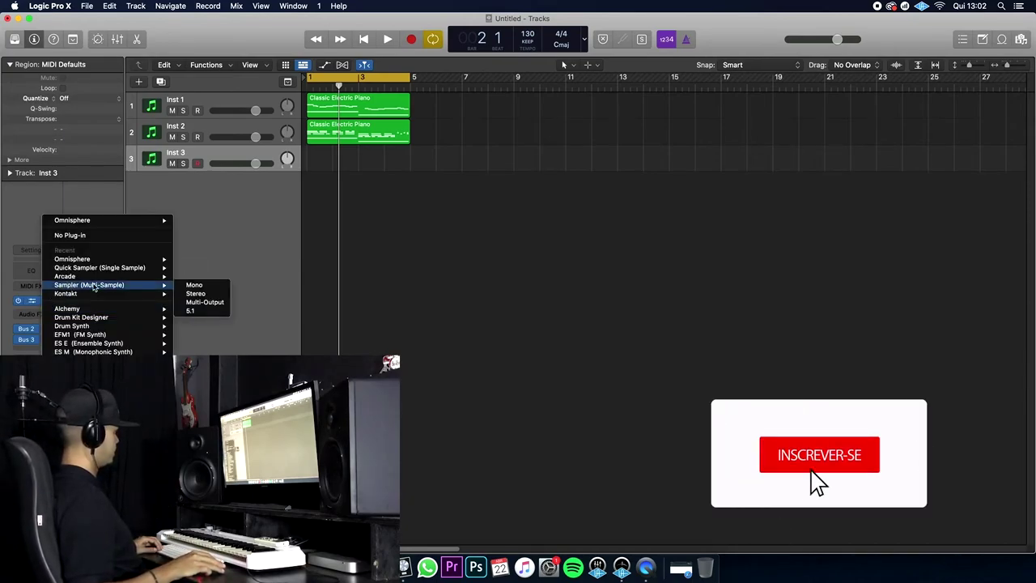
mouse_move(146, 276)
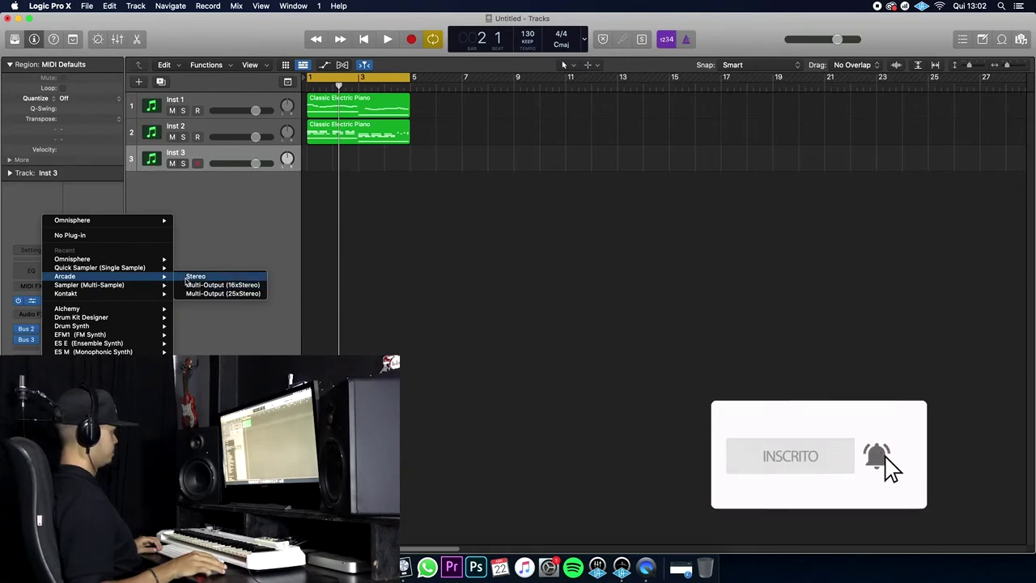
left_click(195, 276)
Record a two-bar Arcade part on the Inst 3 track and play it back with the other parts
key("r")
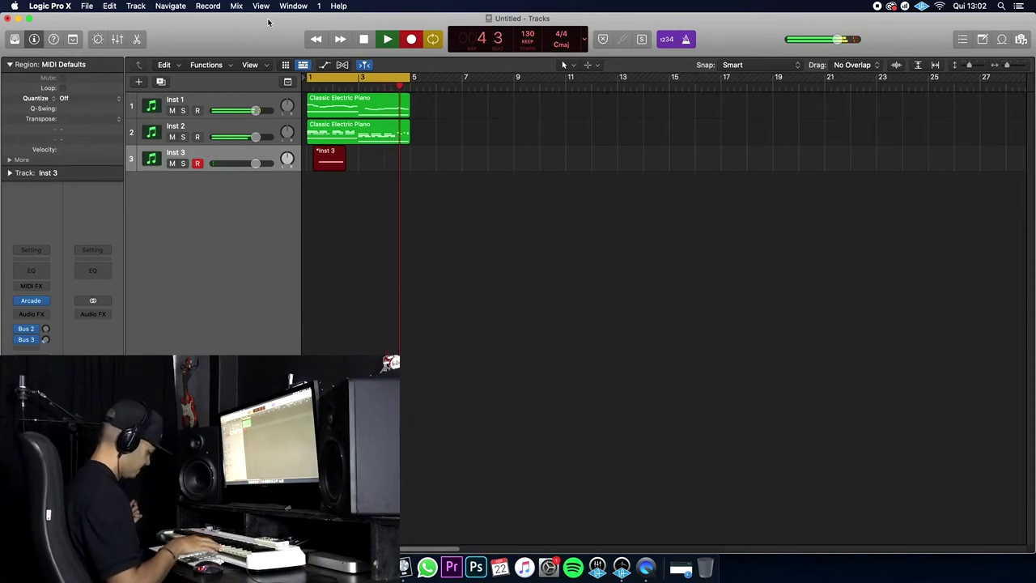
key("space")
key("space")
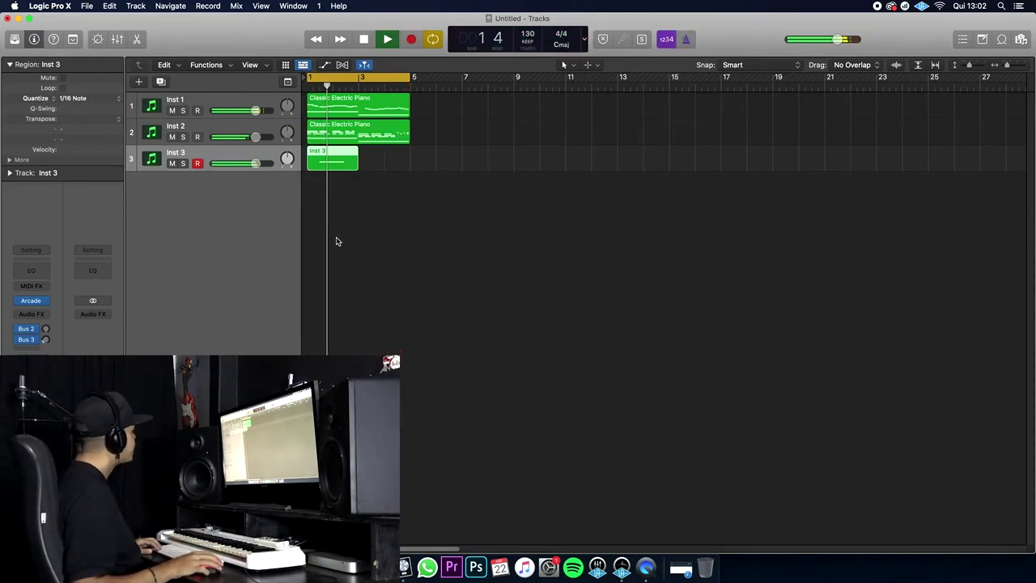
key("space")
Lower the Inst 3 track's volume to -10.8 dB, check it against the playing loop, and open its Arcade window
left_click_drag(255, 164, 249, 163)
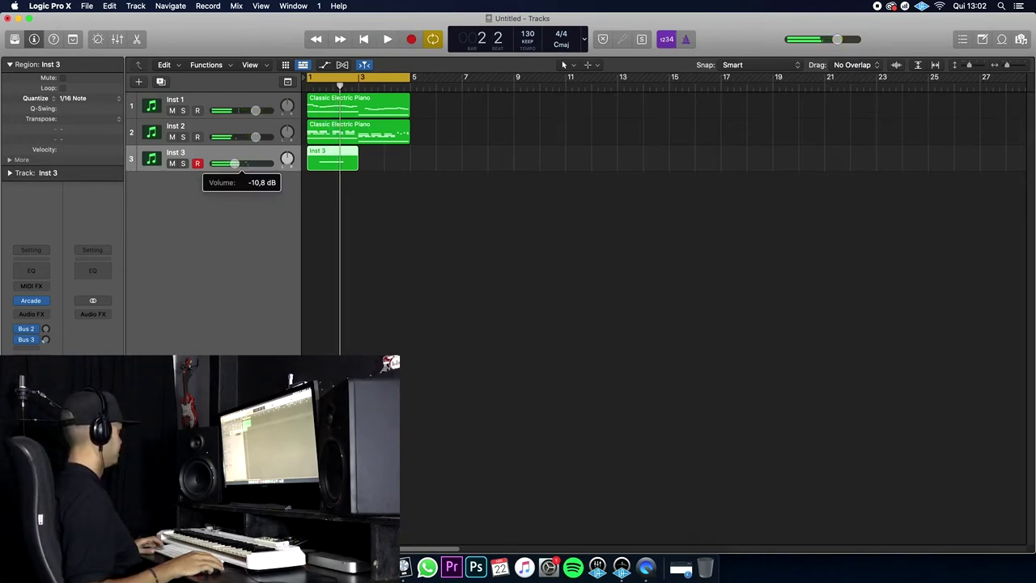
key("space")
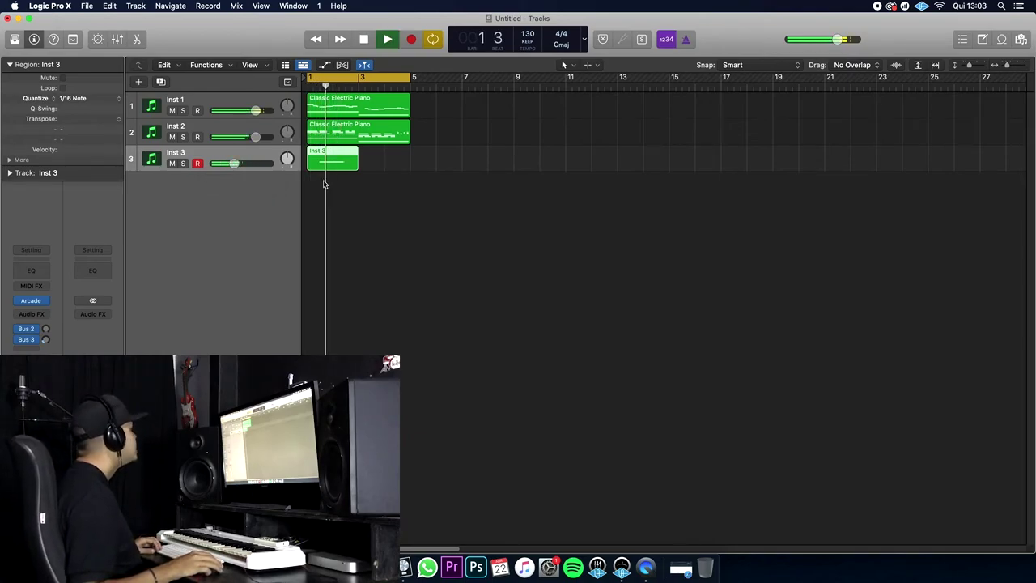
key("space")
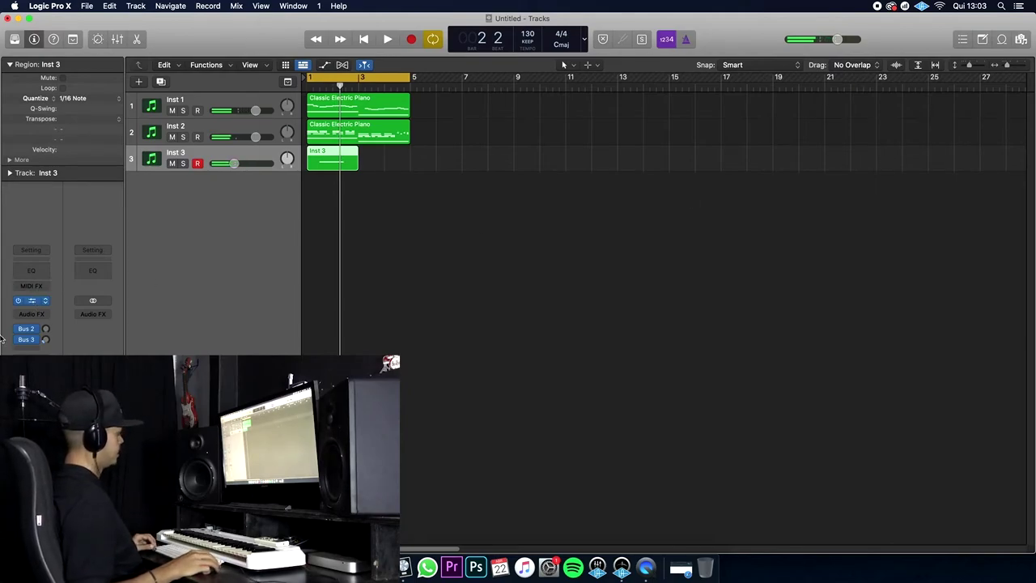
left_click(31, 301)
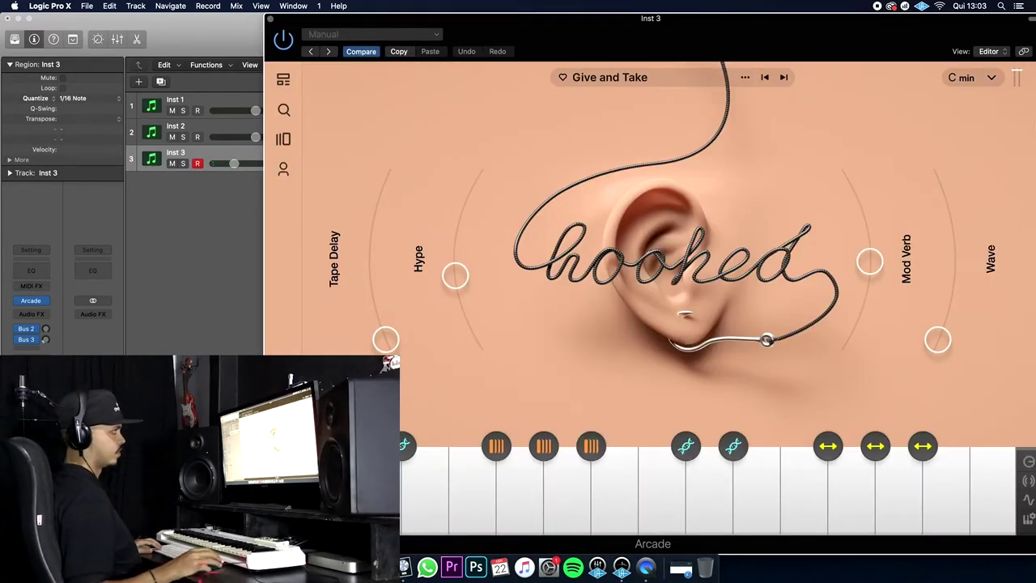
Close the Arcade window and bounce all three instrument regions in place to a new track named SAMPE, muting the sources
left_click(994, 78)
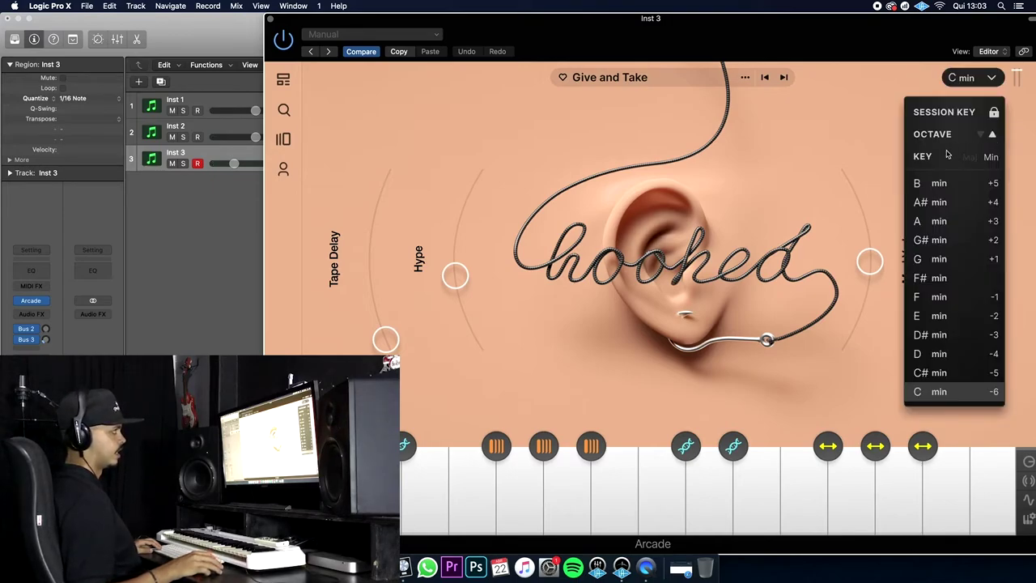
left_click(271, 19)
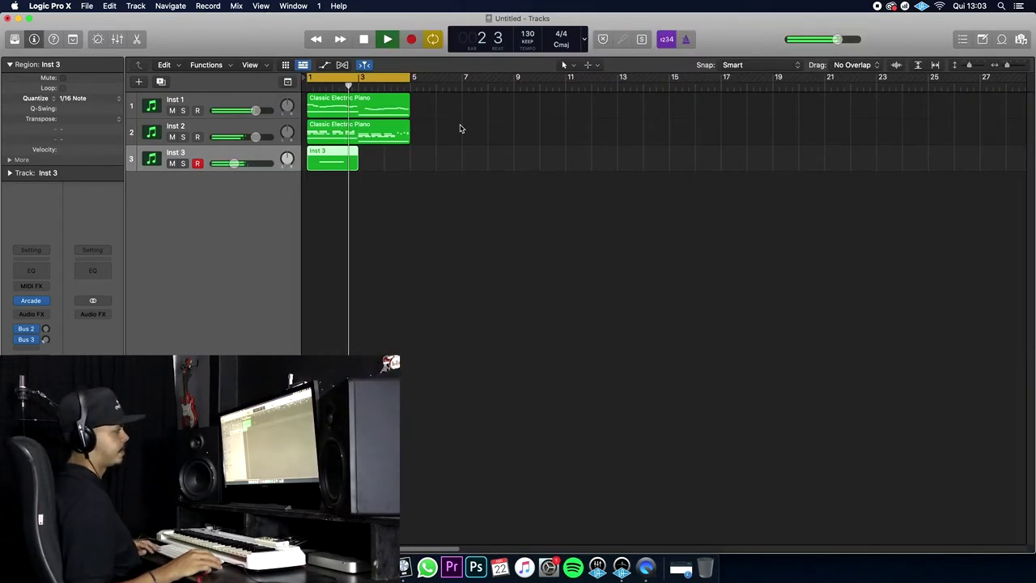
left_click_drag(518, 207, 343, 115)
right_click(343, 116)
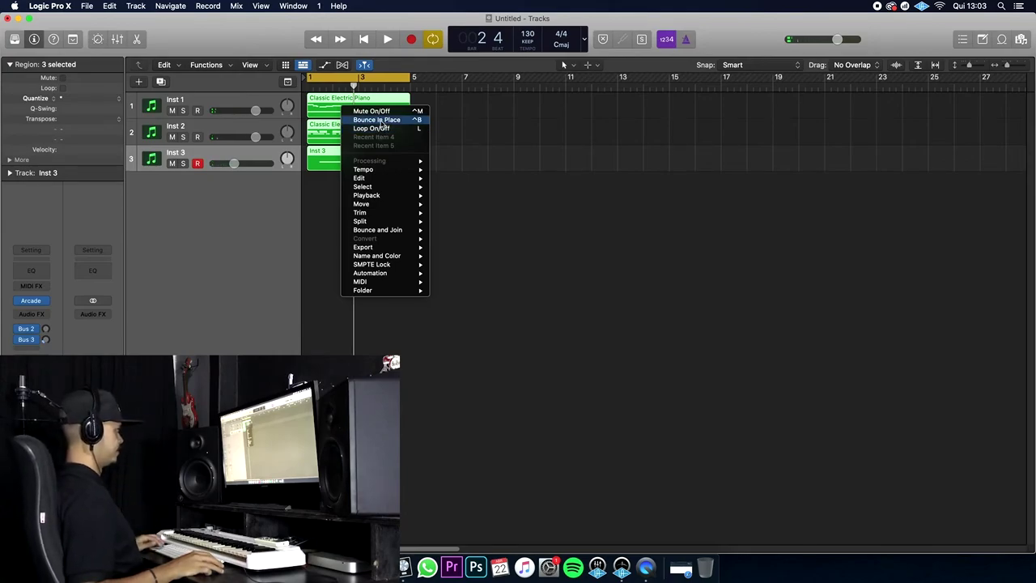
left_click(379, 122)
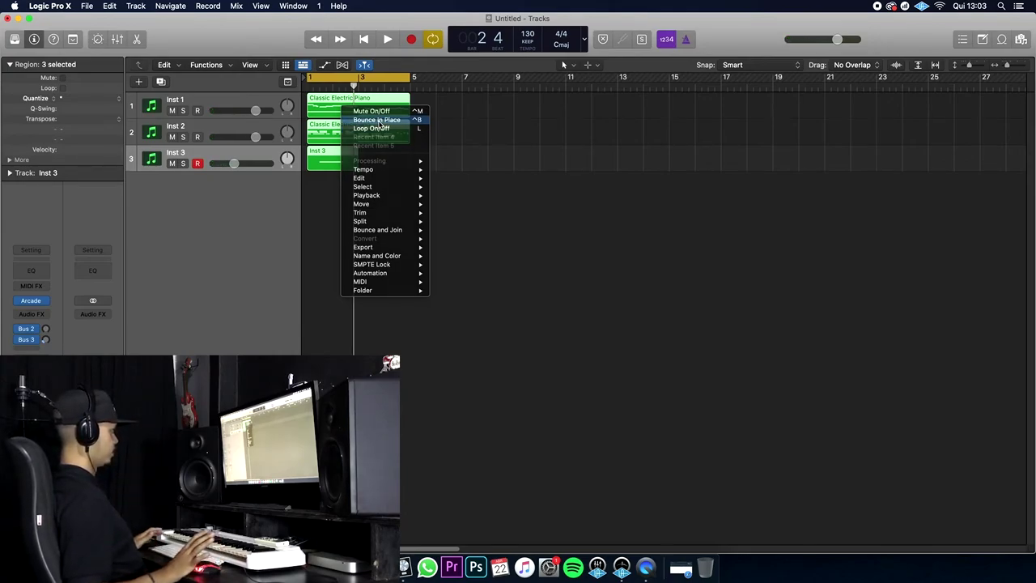
type("SAMPE")
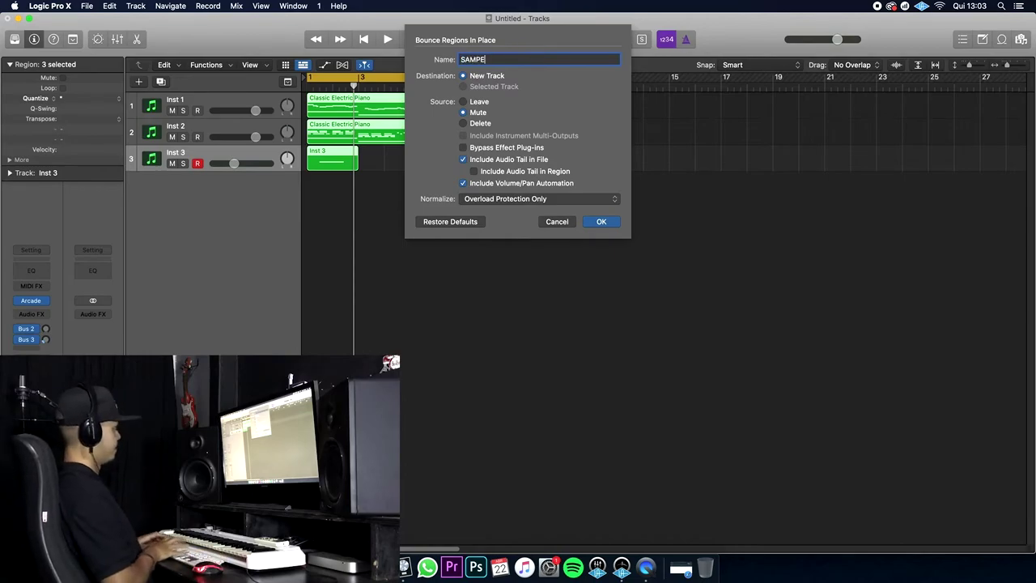
key("Return")
Insert a stereo HalfTime effect on the SAMPE track, close its window, and audition the processed loop
left_click(30, 330)
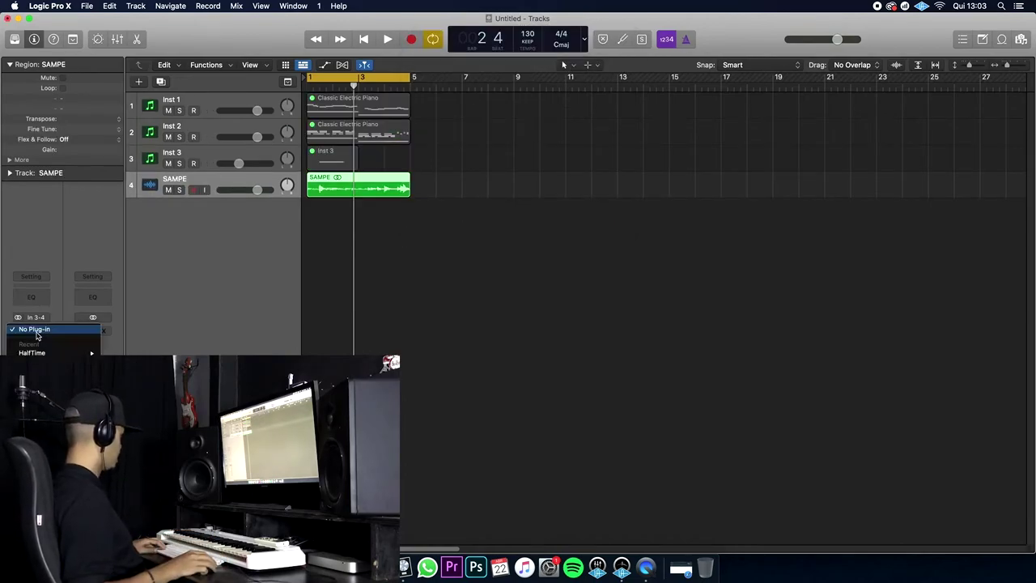
mouse_move(33, 353)
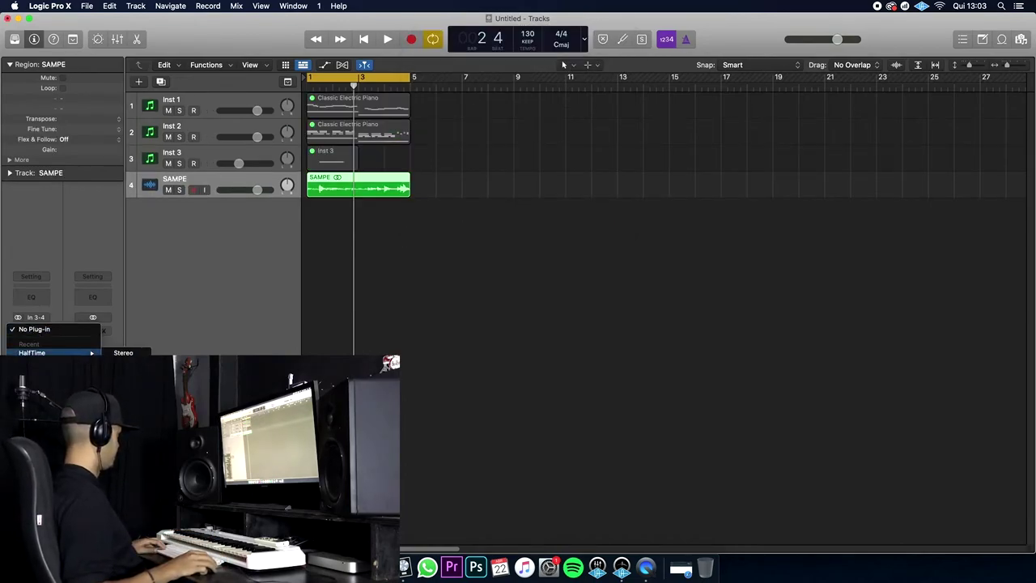
left_click(130, 353)
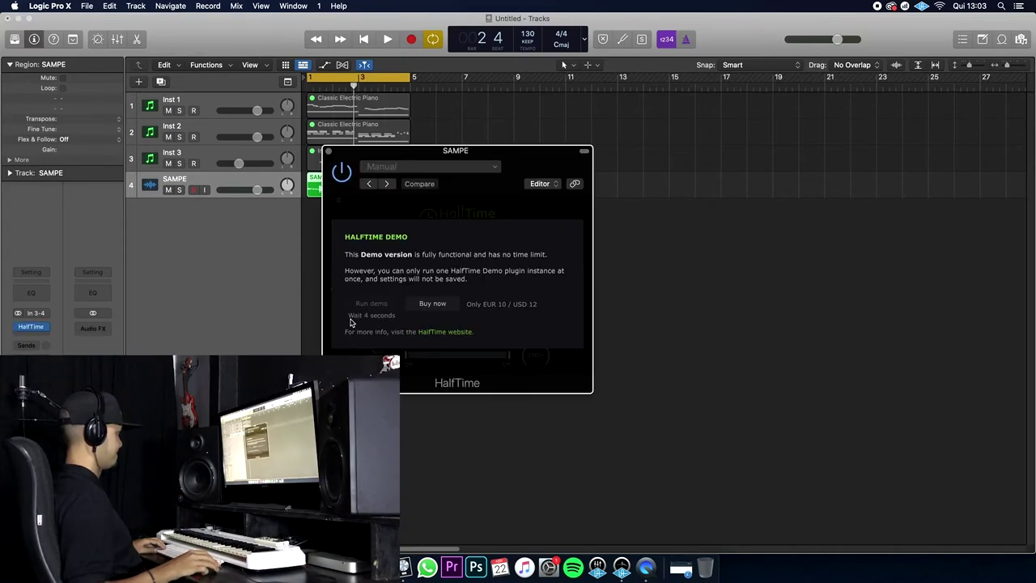
left_click(328, 152)
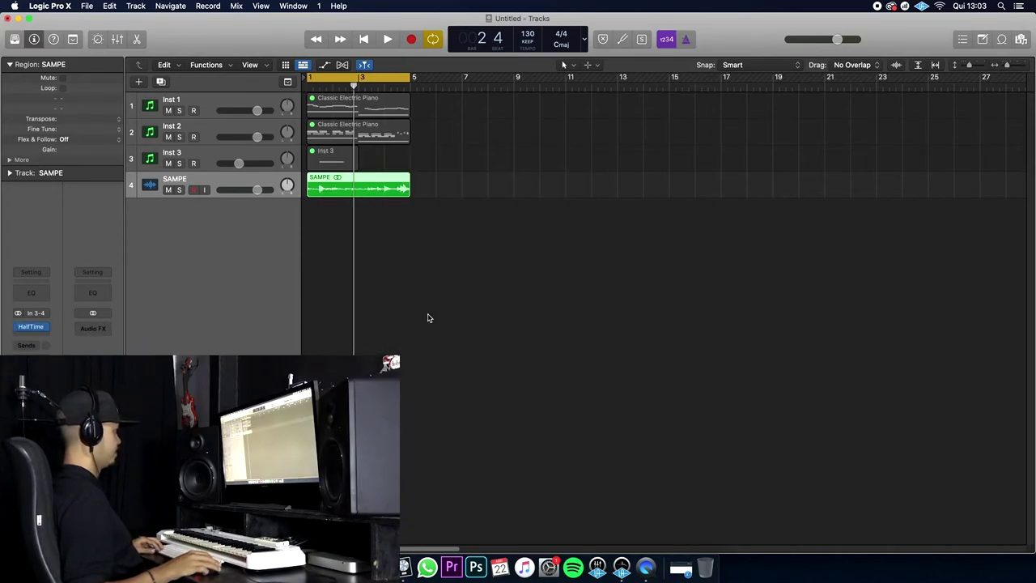
key("space")
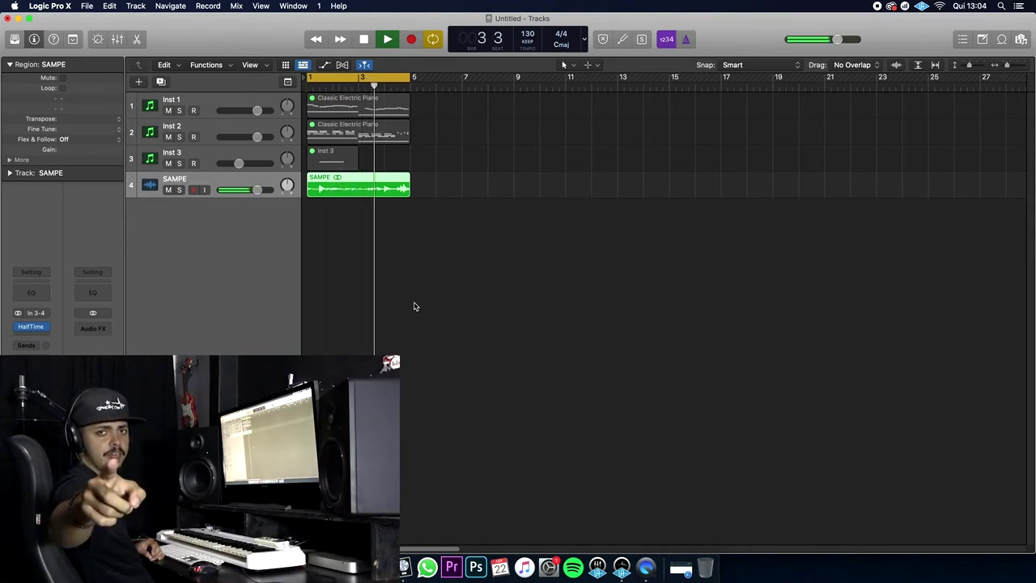
key("space")
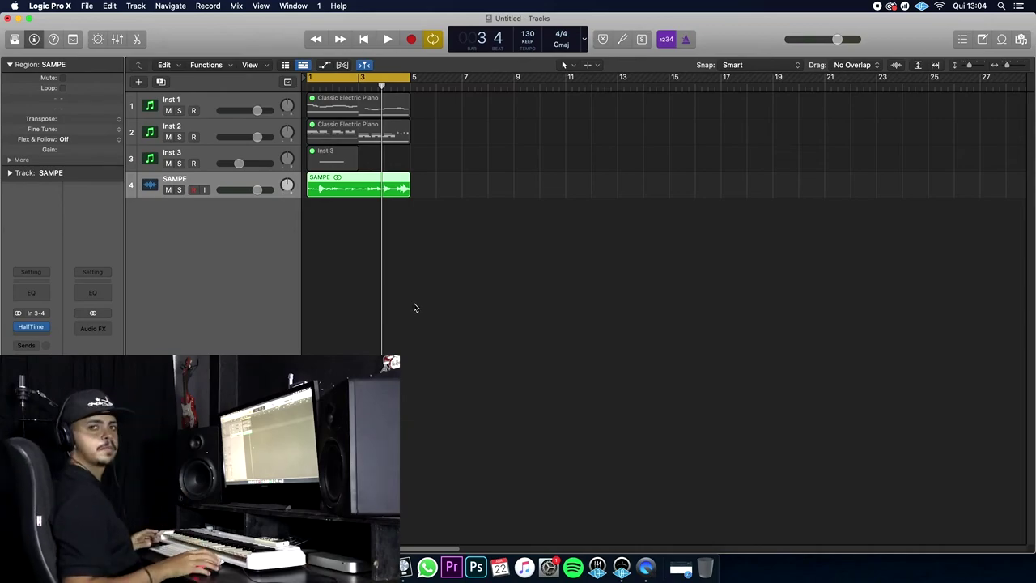
Add a new software instrument track below the SAMPE track
key("alt+super+s")
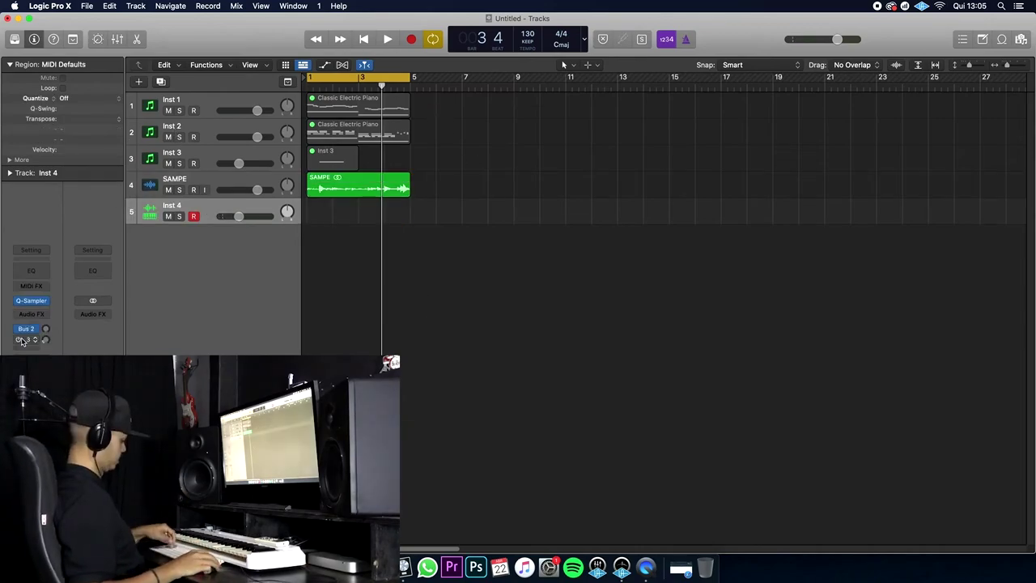
Record a four-bar 808 part on the Inst 6 track, close its sampler window, and add a track with duplicate settings below
key("r")
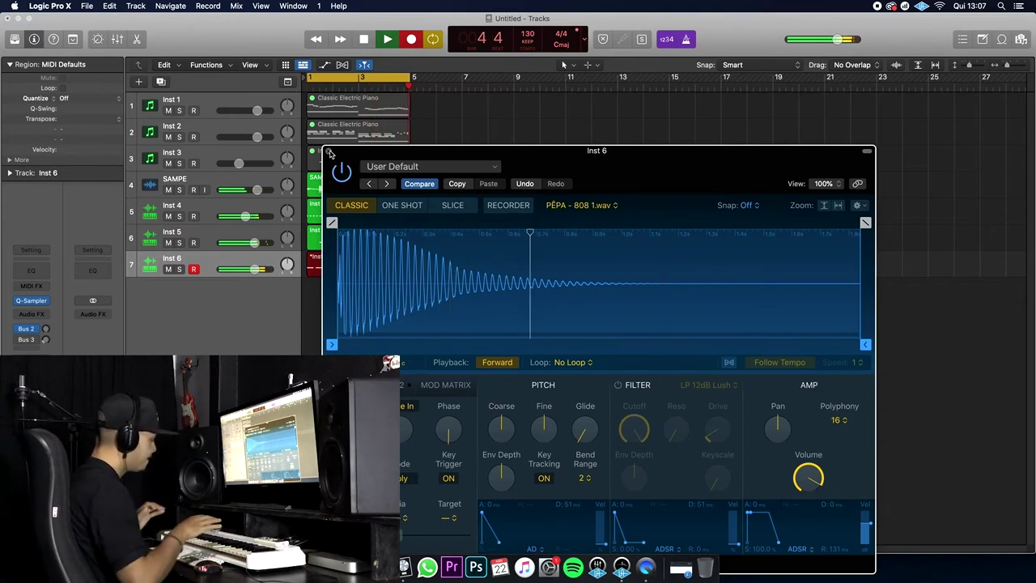
key("space")
left_click(328, 152)
key("super+d")
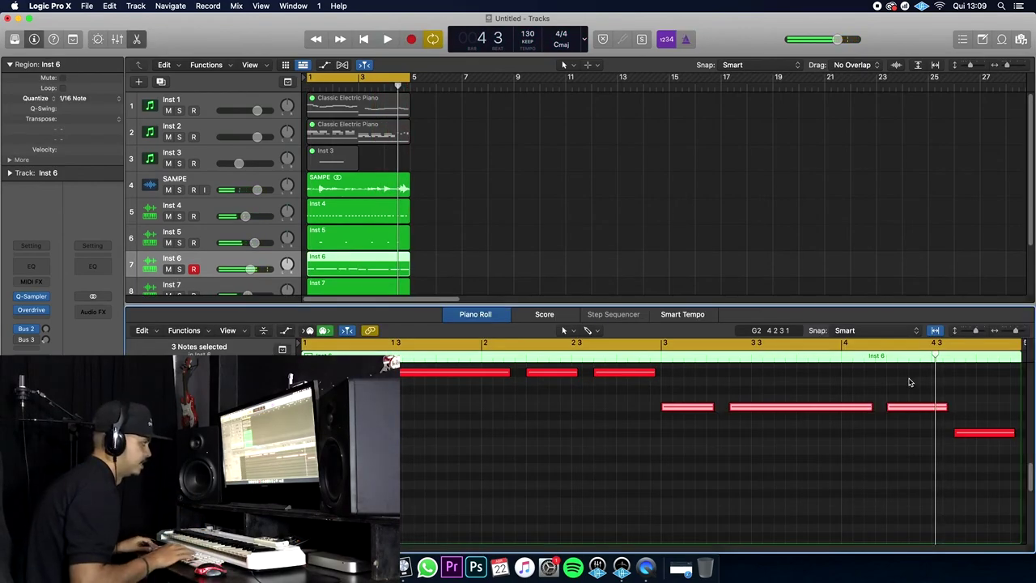
Transpose the three selected notes in bars 3 and 4 of the Inst 6 region up one octave and close the Piano Roll
key("Delete")
scroll(909, 391, "right", 2)
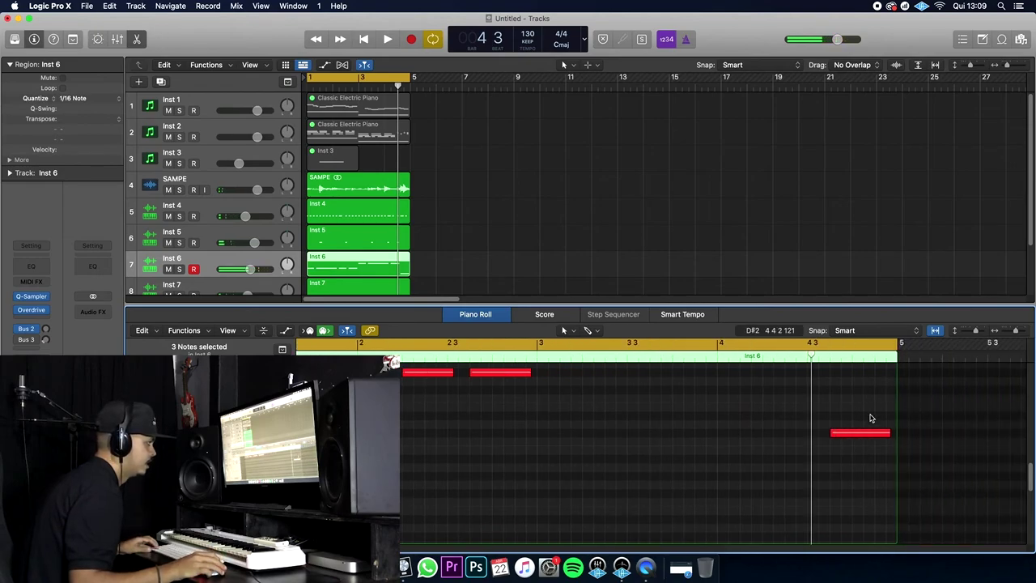
key("super+z")
scroll(782, 424, "left", 3)
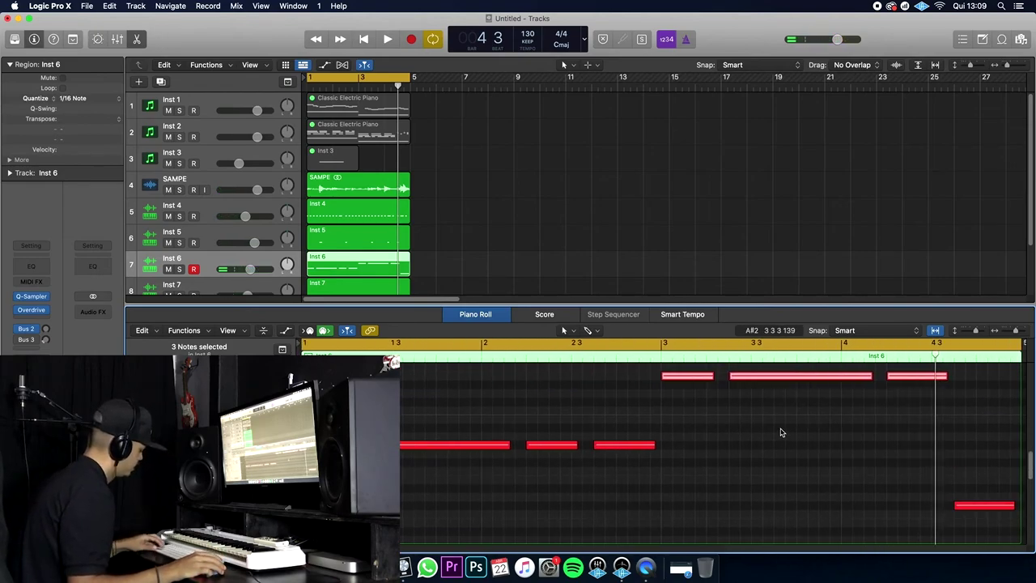
key("e")
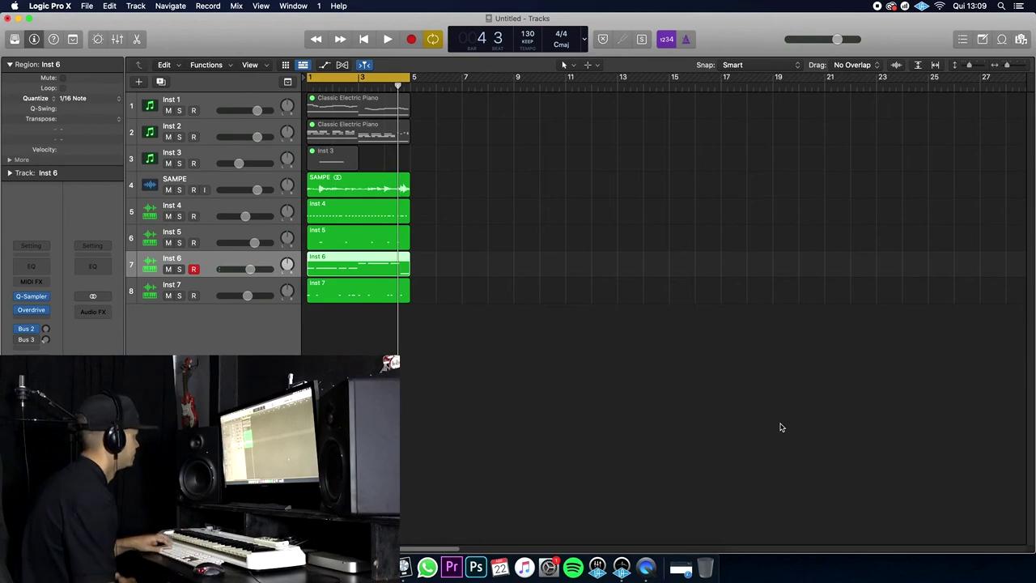